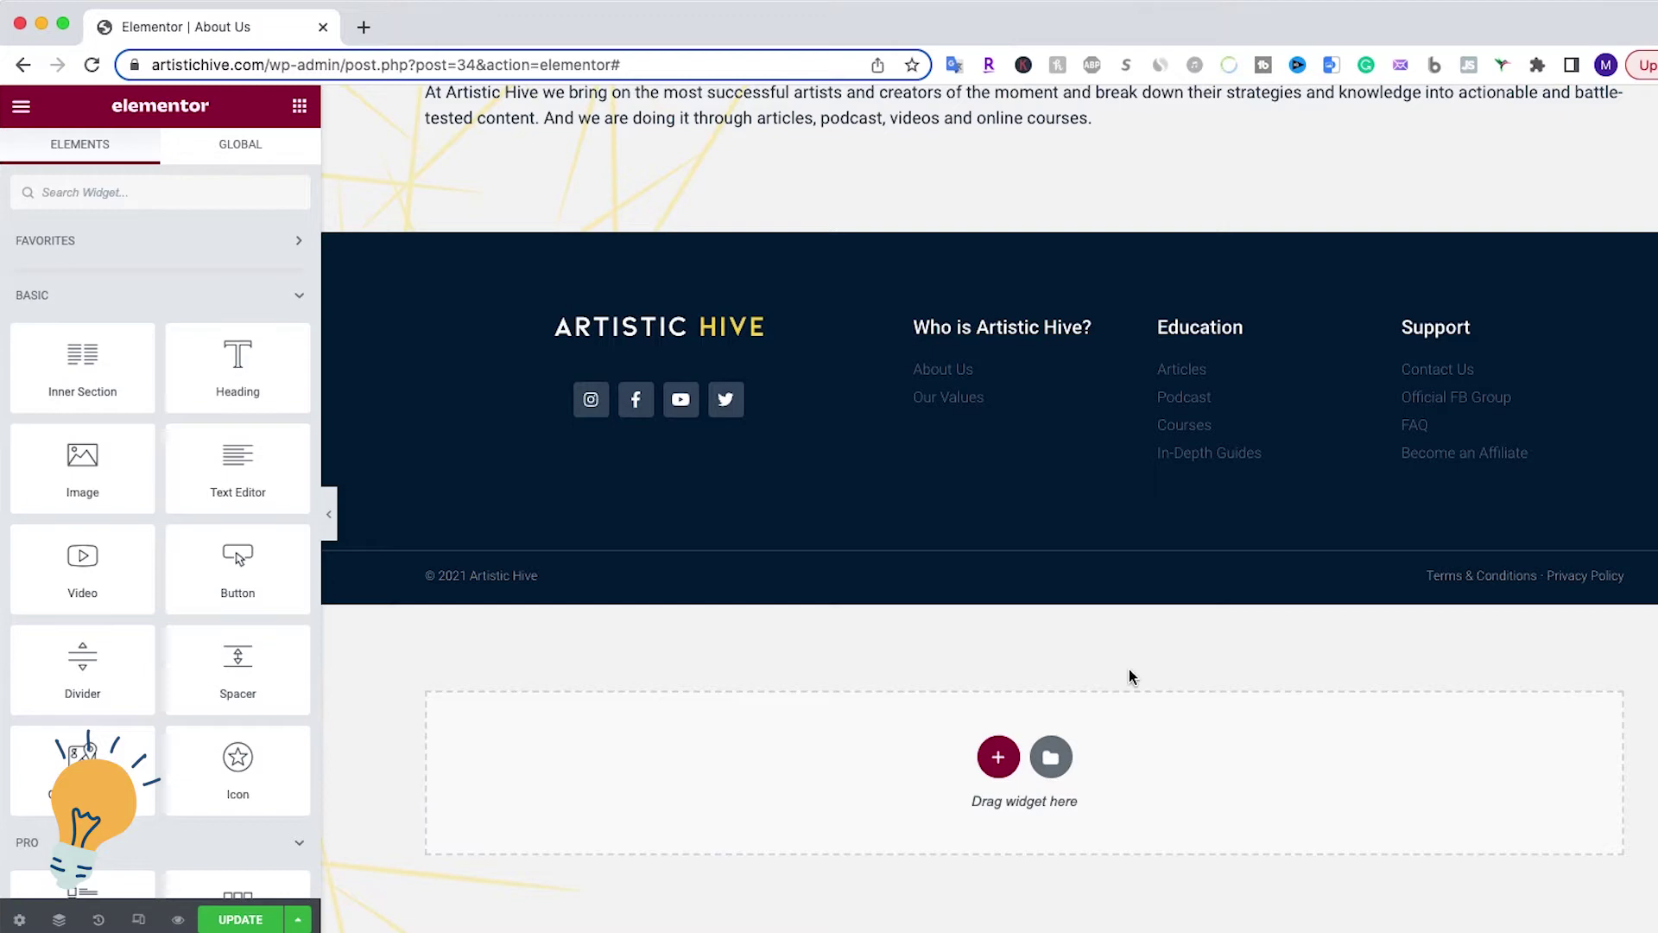
scroll(1129, 669, up, 3)
scroll(1129, 668, down, 3)
scroll(1128, 668, up, 2)
scroll(1128, 668, down, 2)
scroll(1147, 669, up, 4)
scroll(1147, 668, up, 4)
scroll(1147, 670, up, 3)
scroll(1146, 669, up, 2)
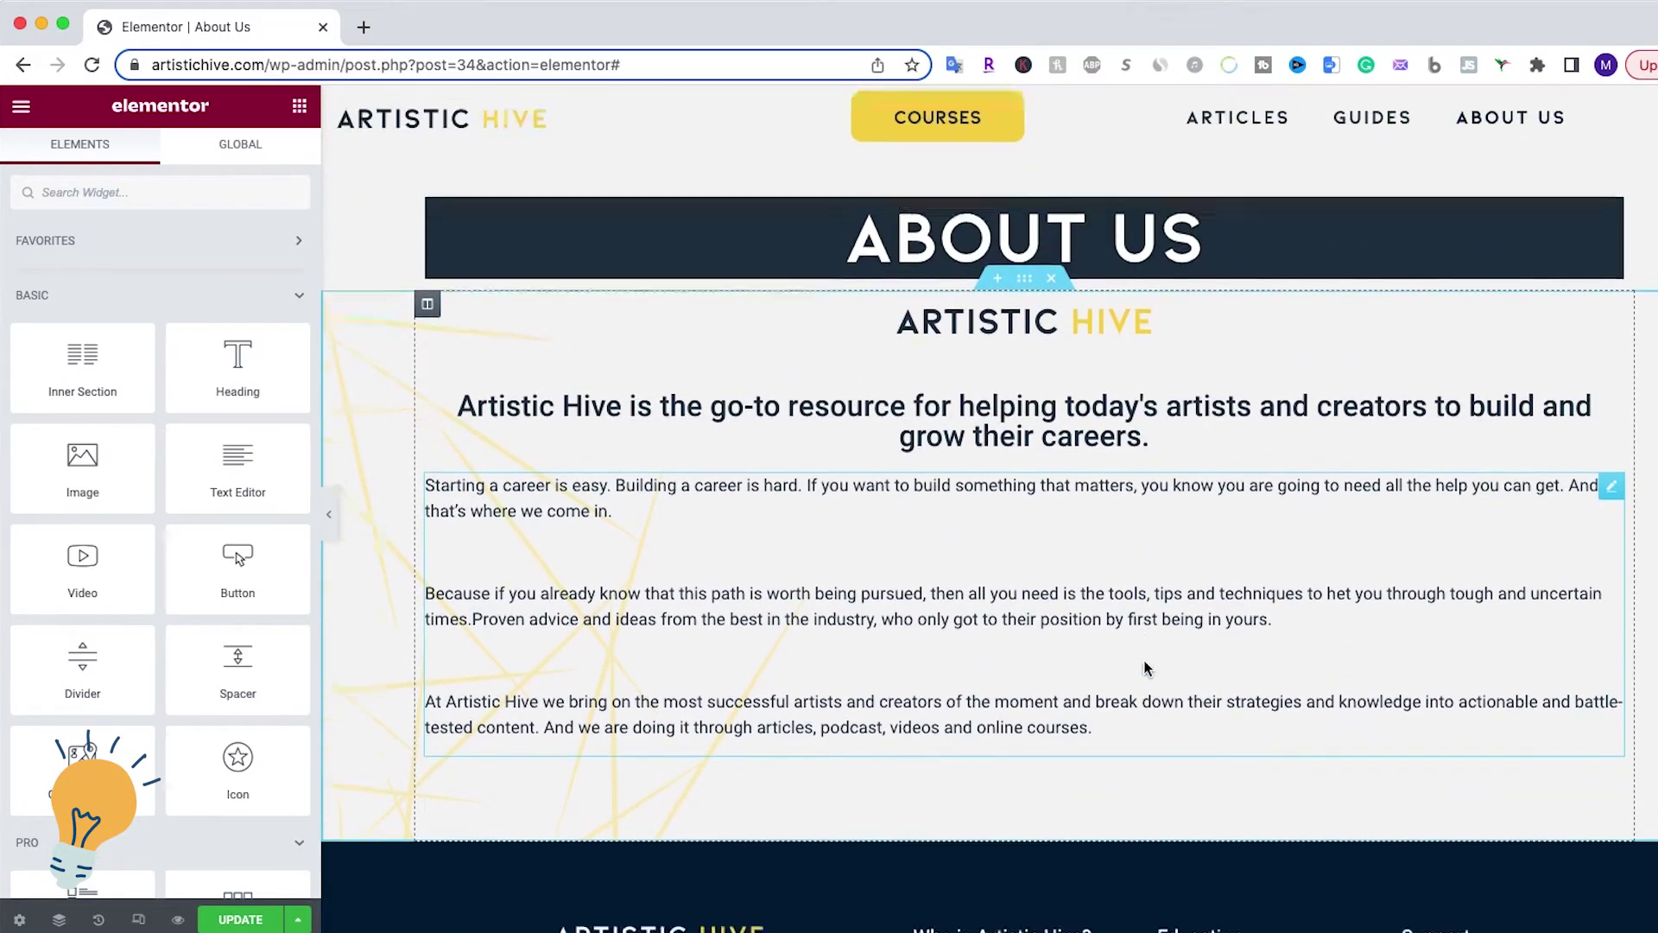
scroll(1146, 669, down, 5)
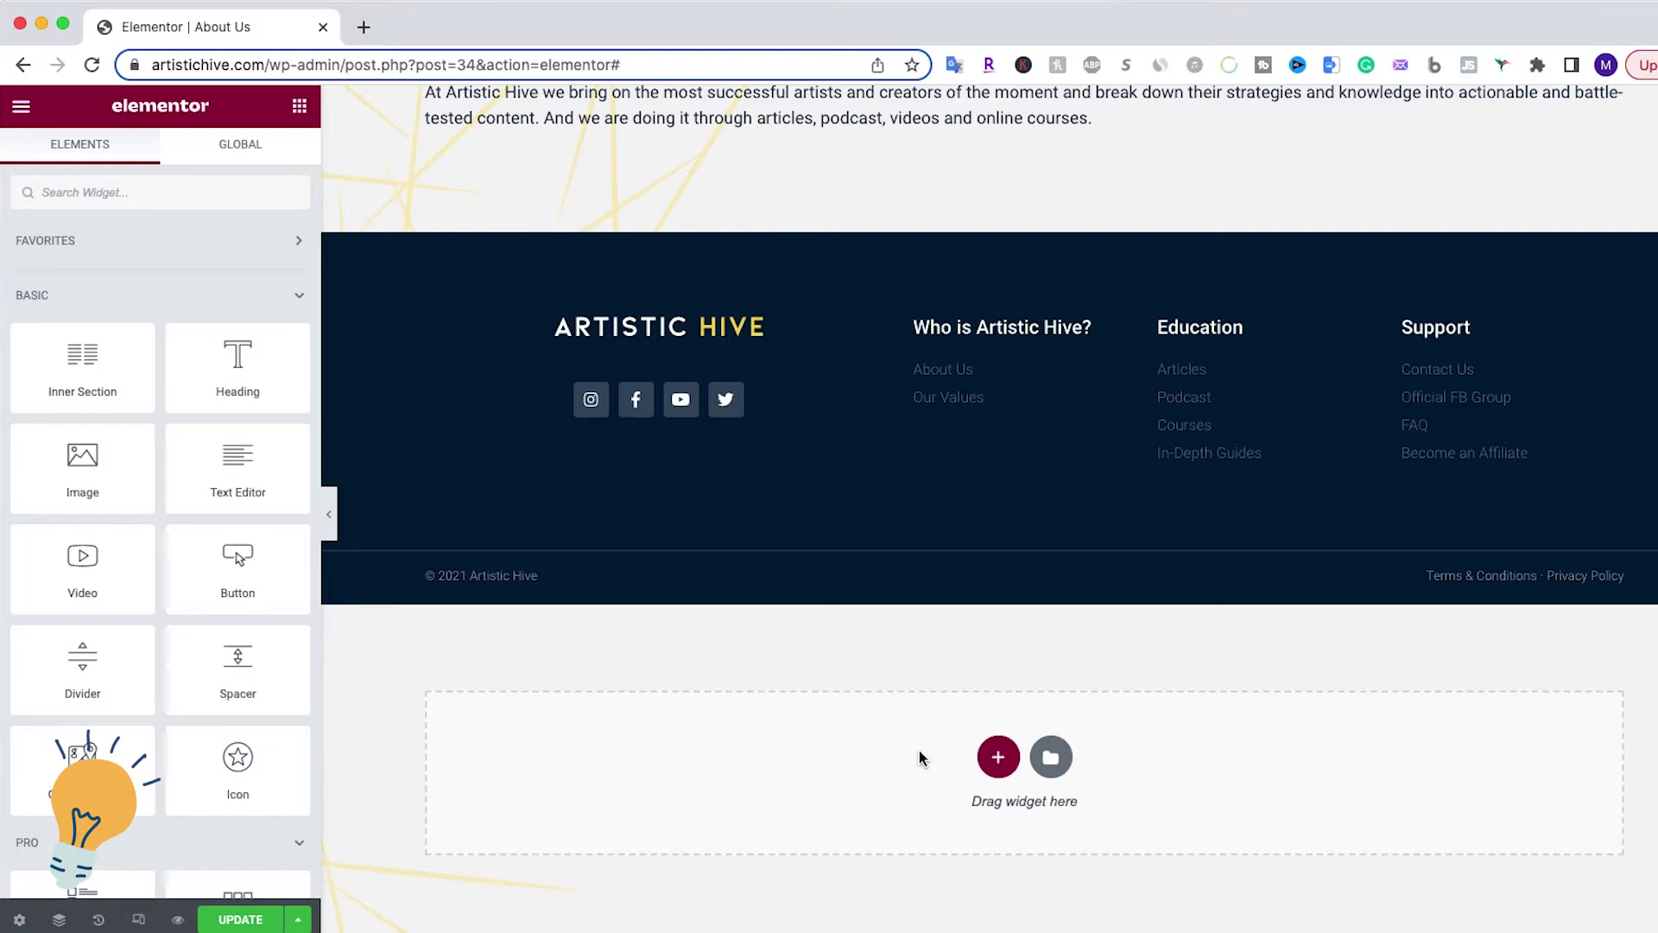
Add a one-column section below the footer of the About Us page
click(998, 761)
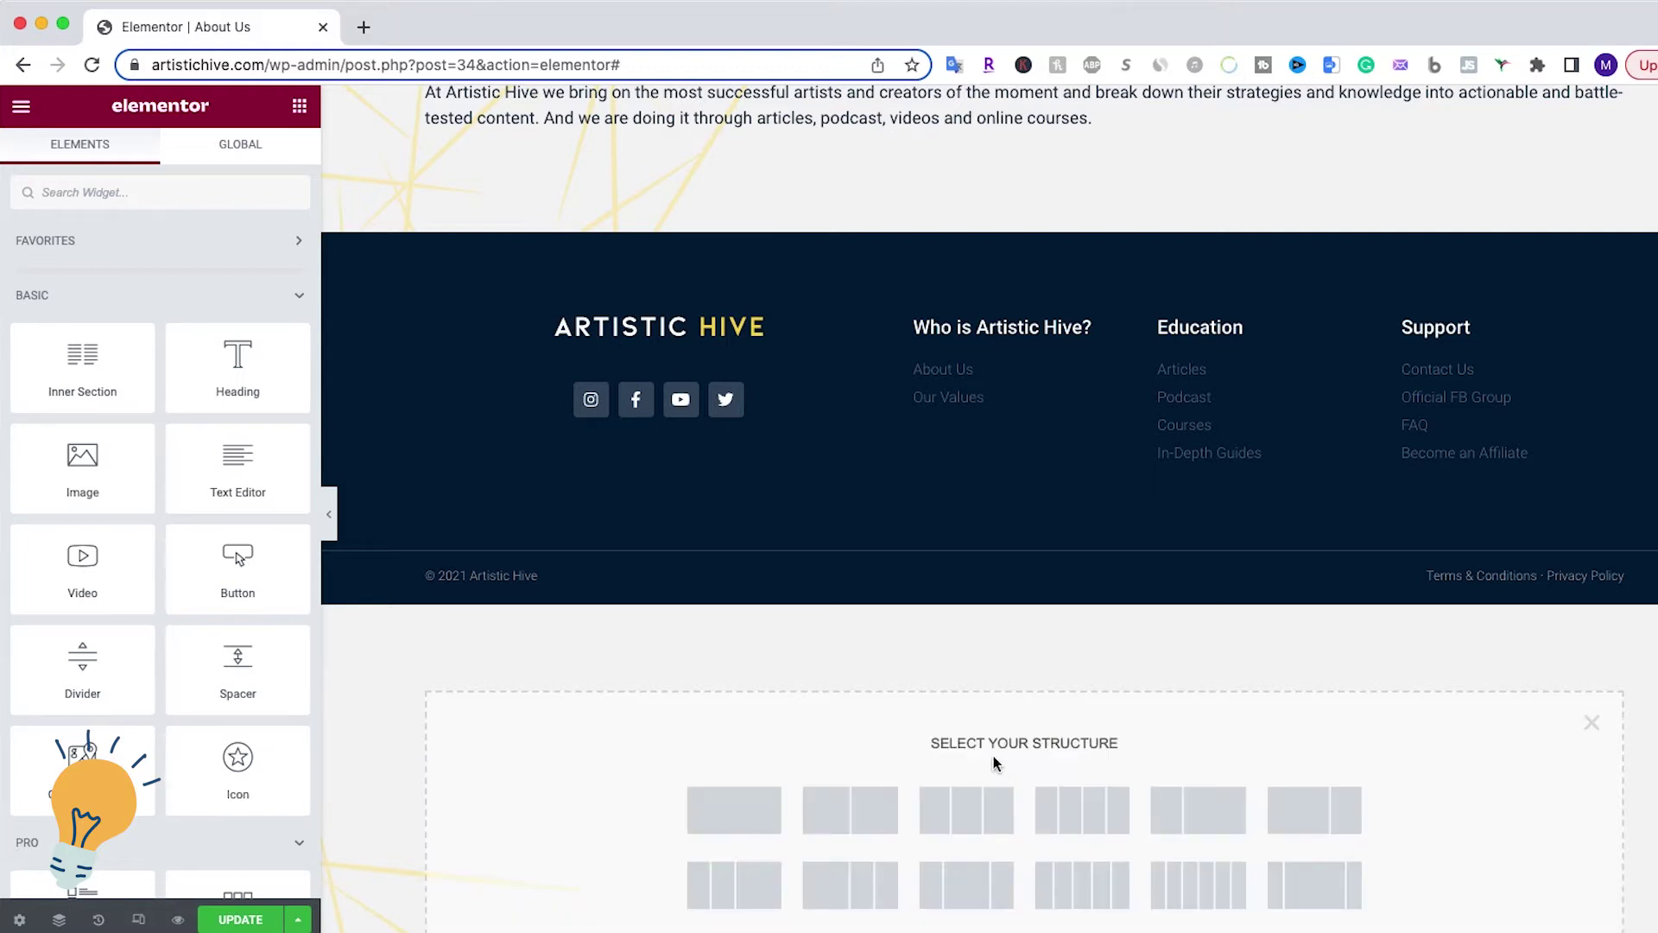
scroll(994, 755, down, 1)
scroll(988, 727, down, 2)
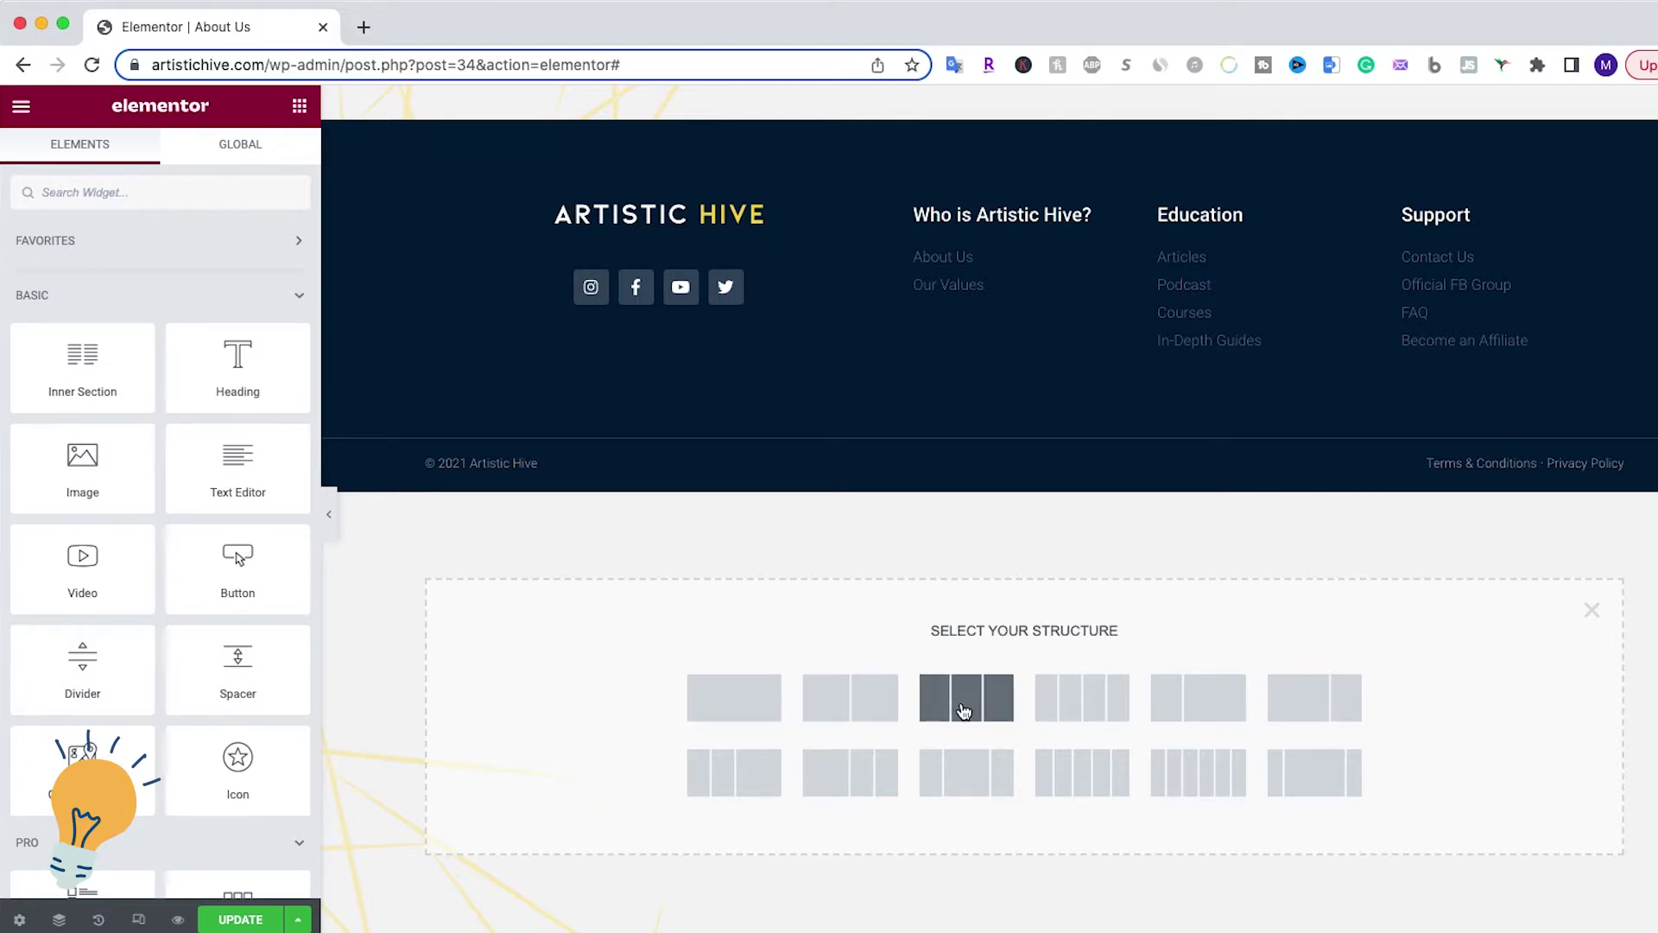
click(742, 705)
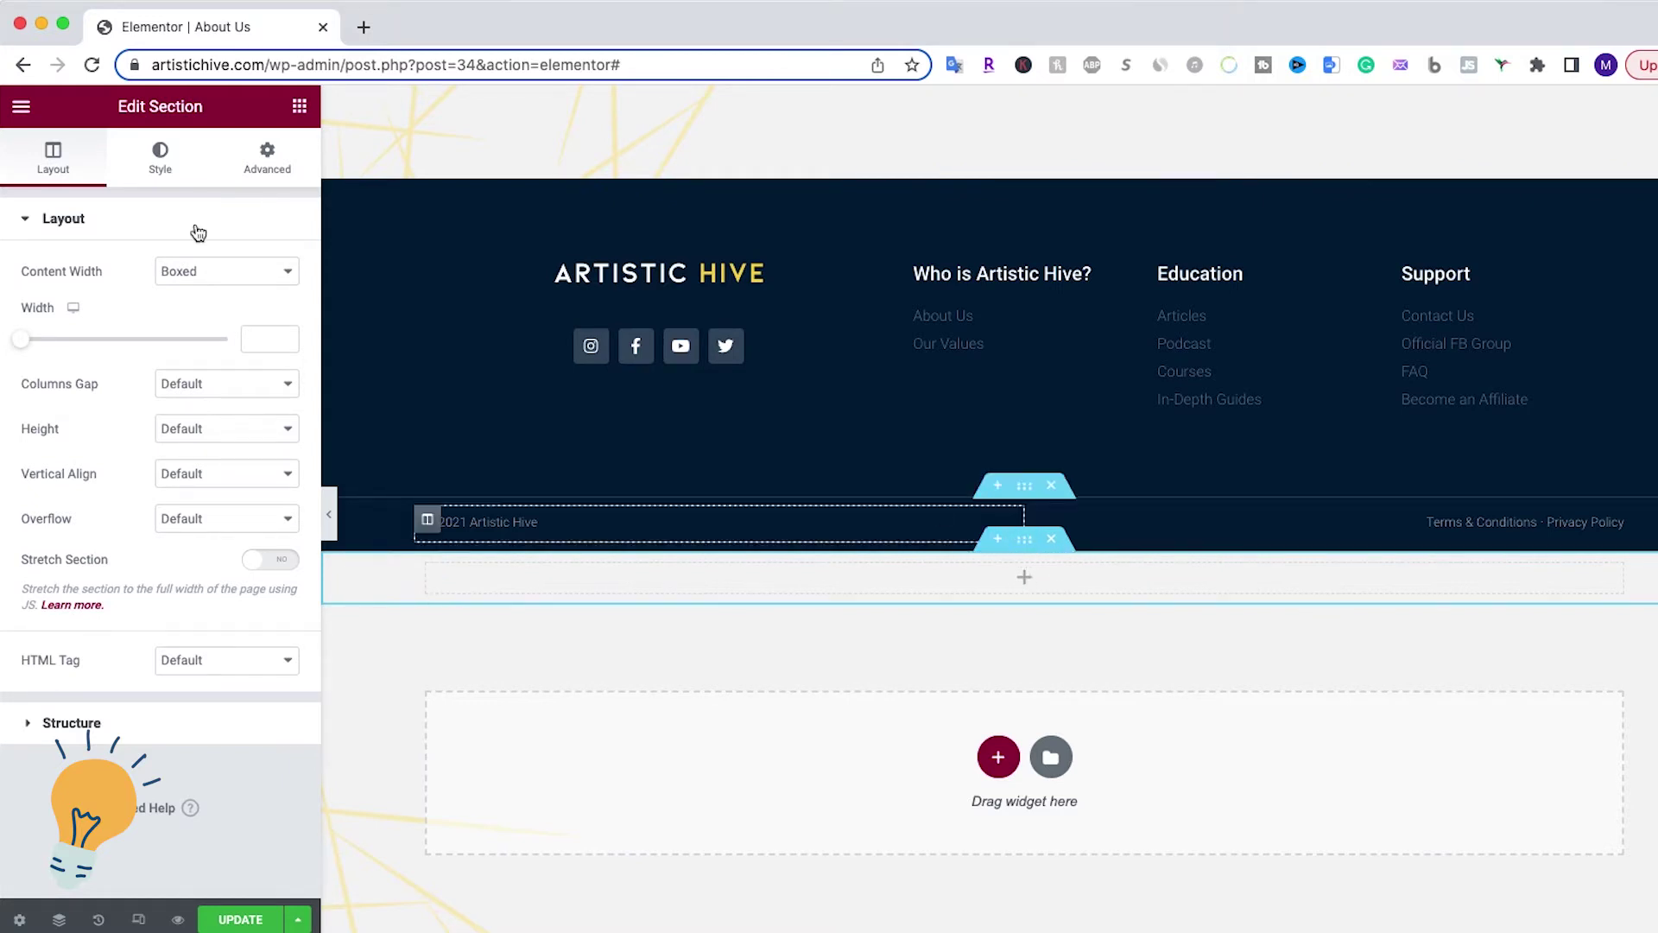
Set the section's background type to Classic and open the media library for its image
click(161, 161)
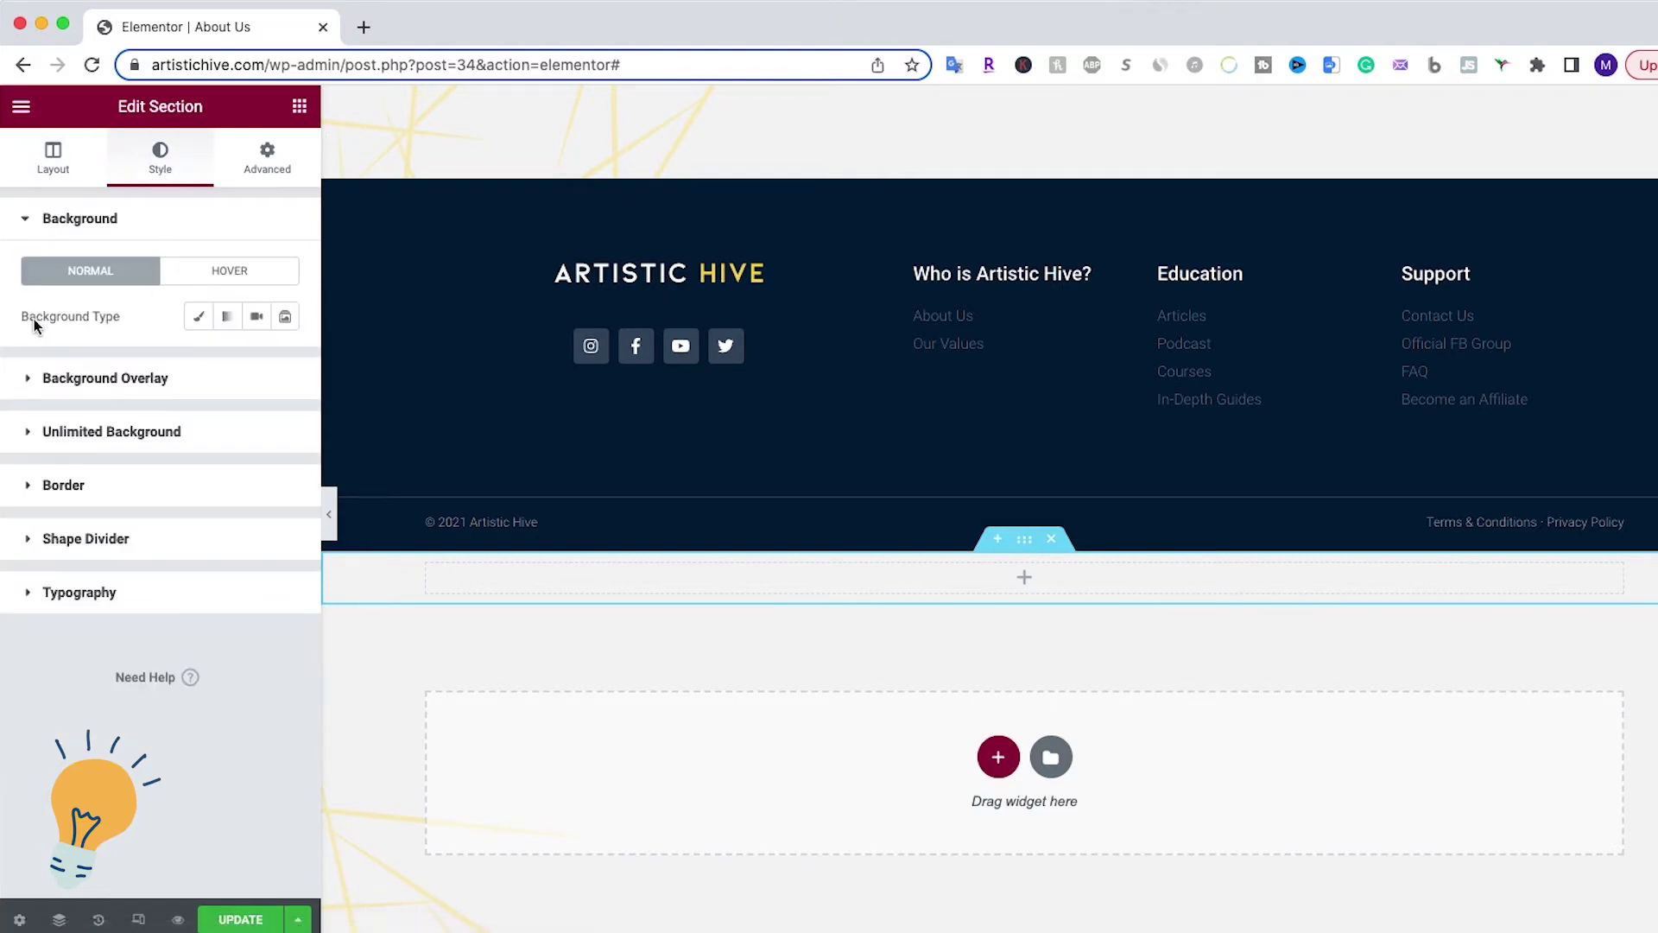
click(198, 317)
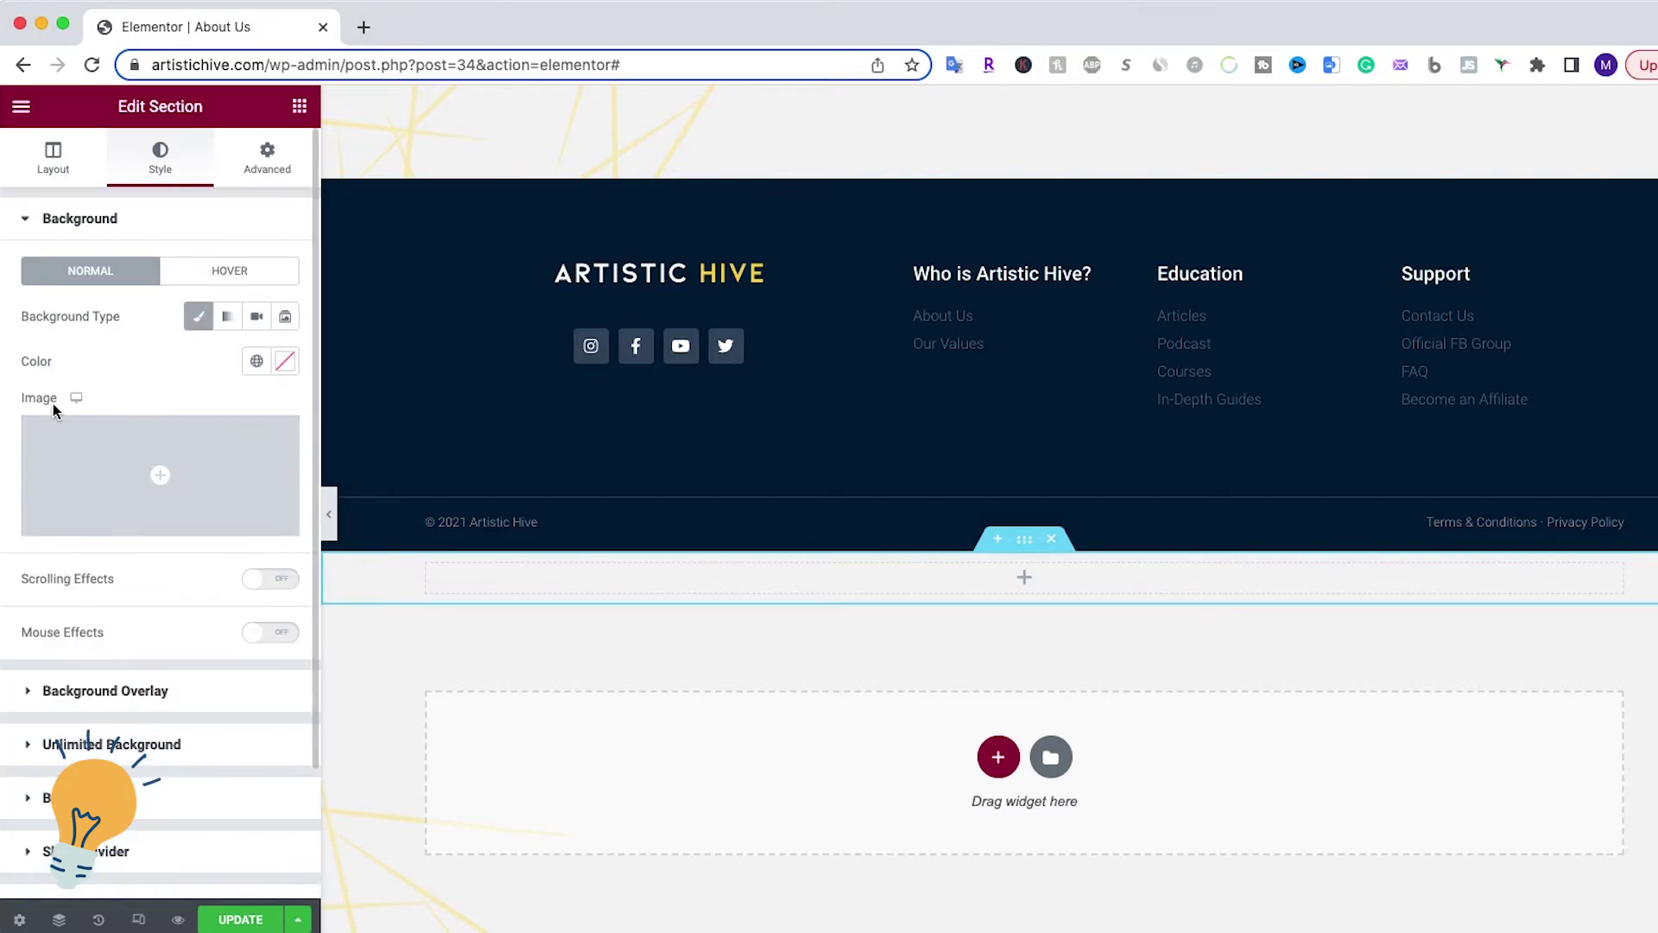
mouse_move(160, 474)
click(162, 486)
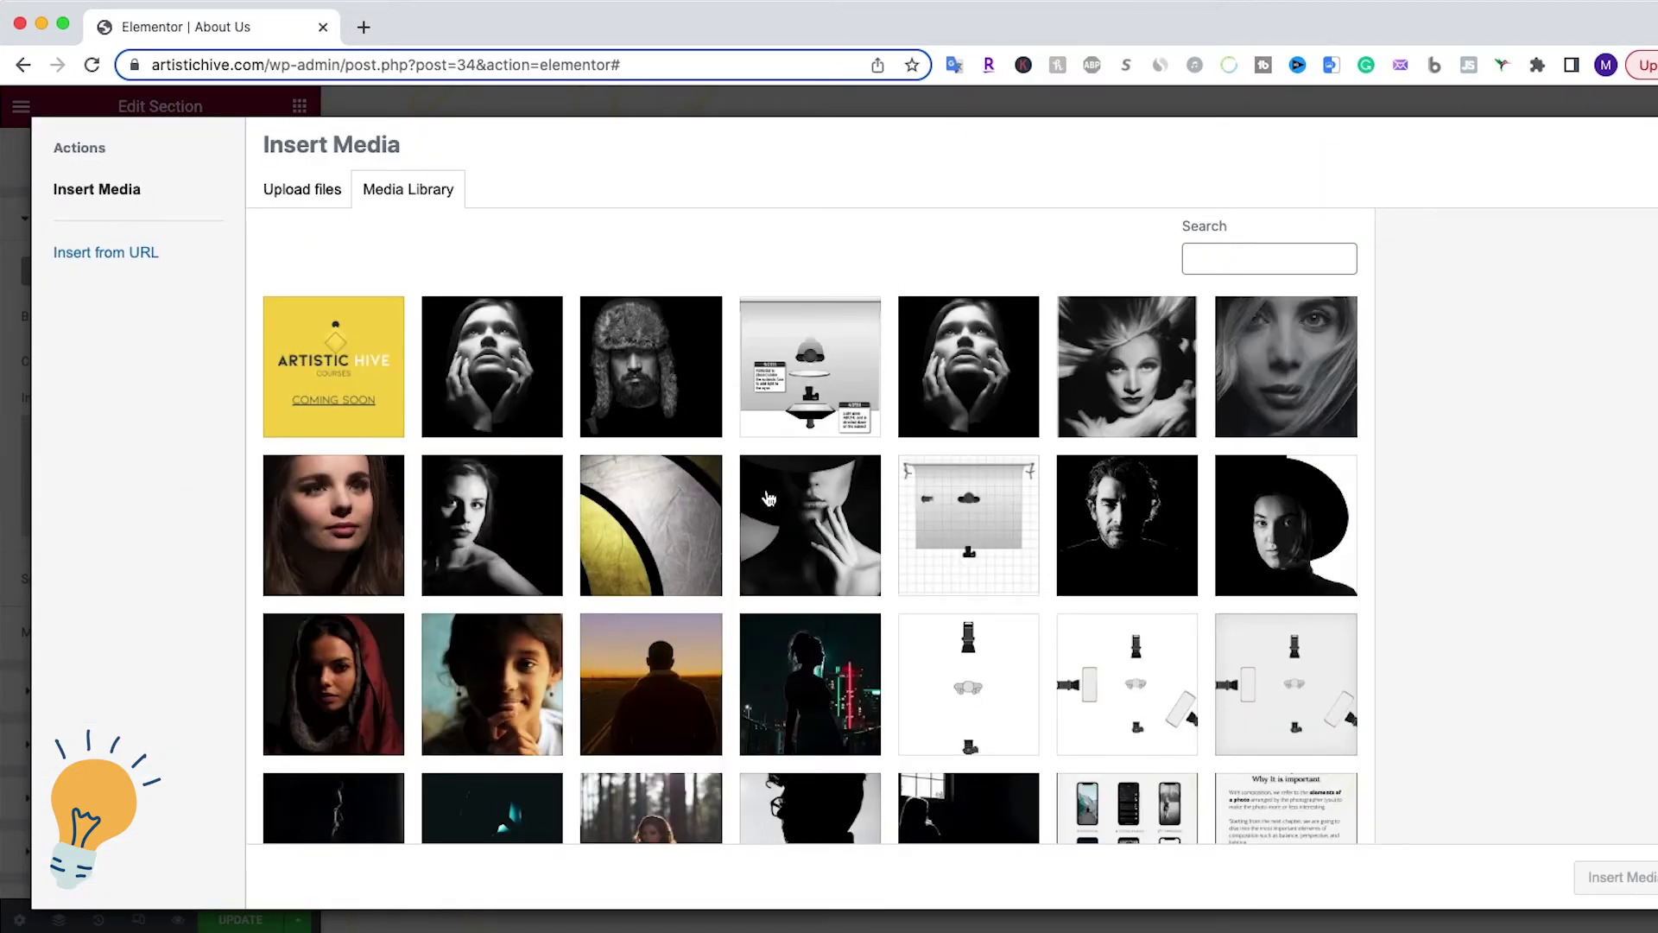
scroll(771, 498, down, 3)
Insert the sunset silhouette photo from the Media Library as the section background
click(308, 194)
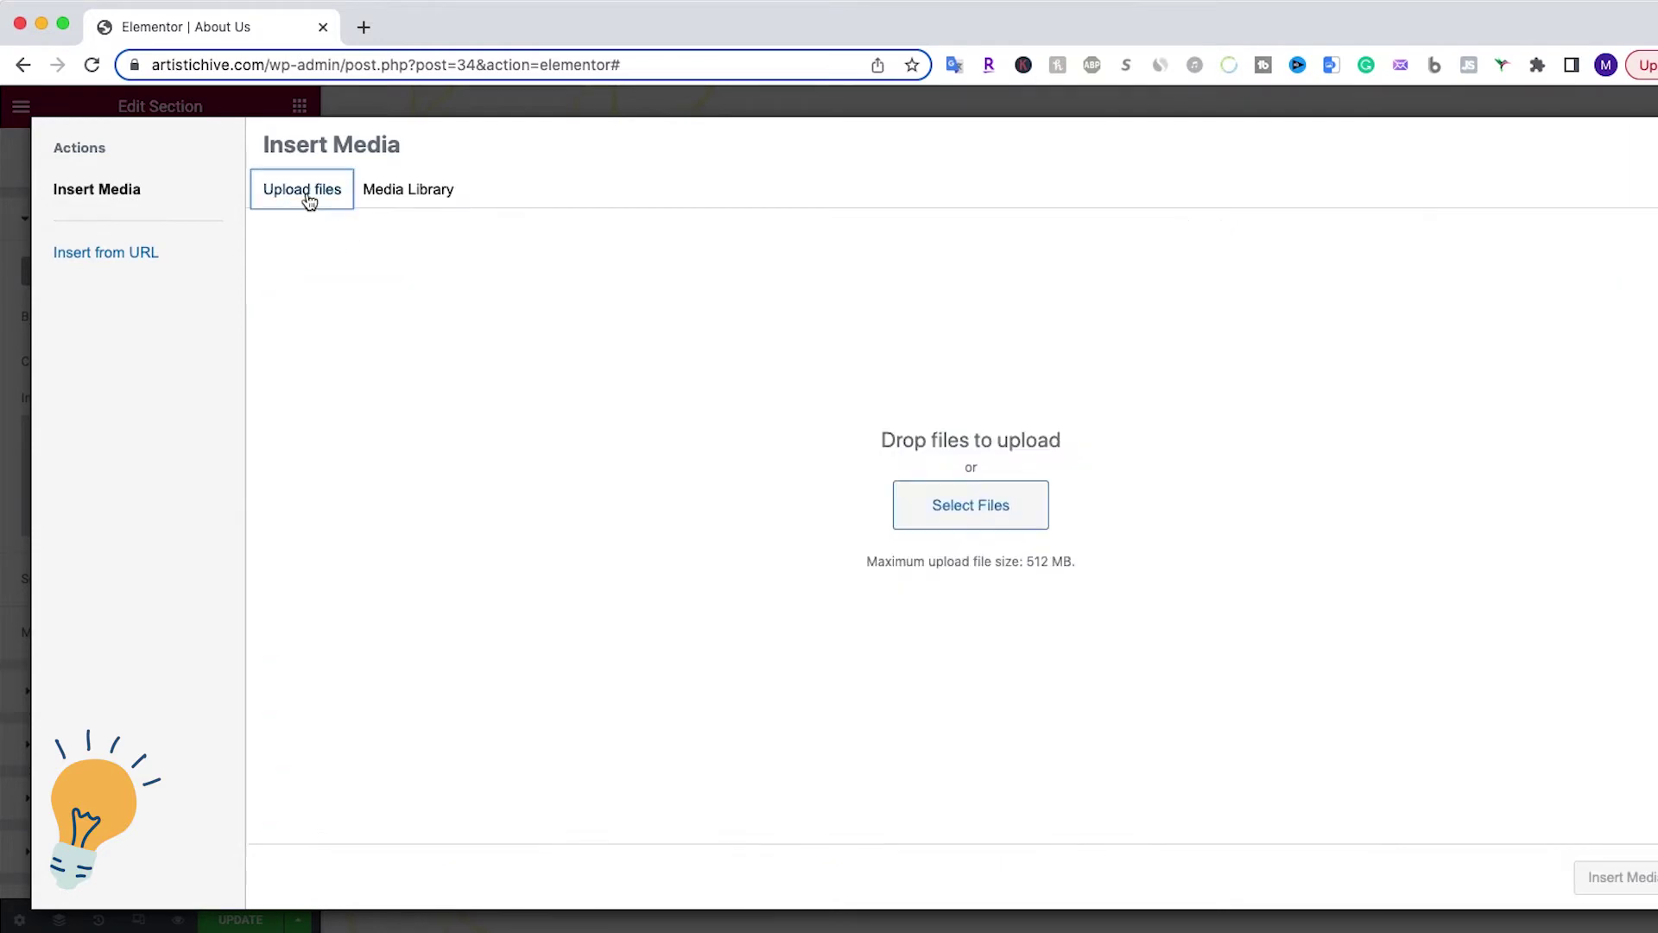
click(408, 189)
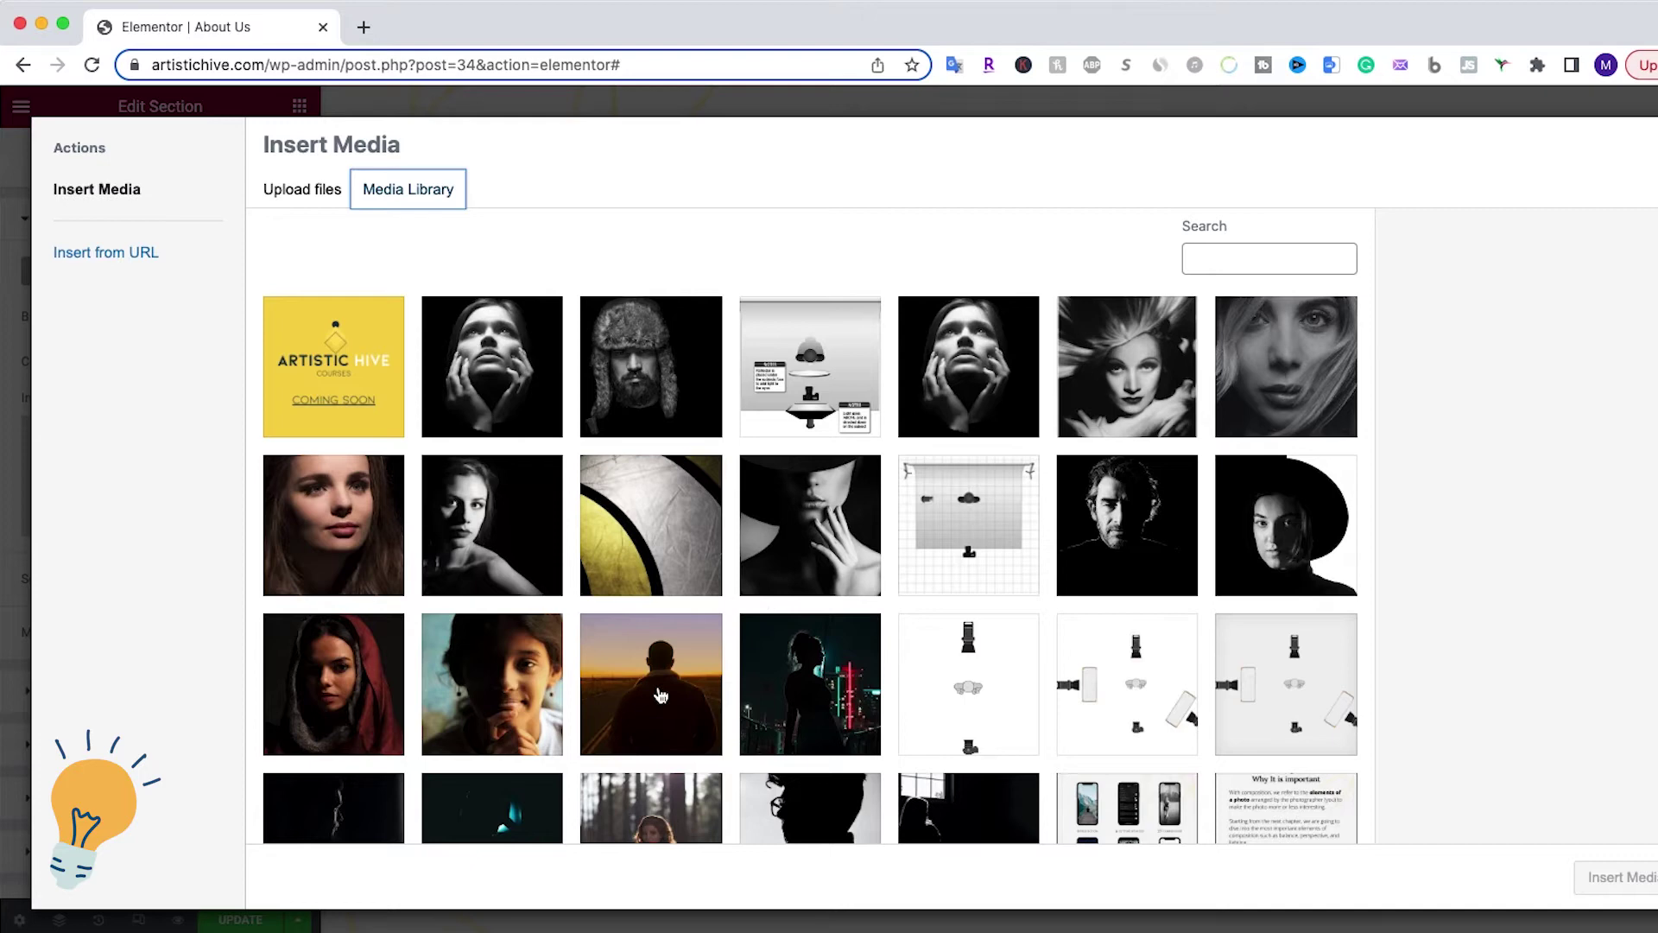
click(660, 696)
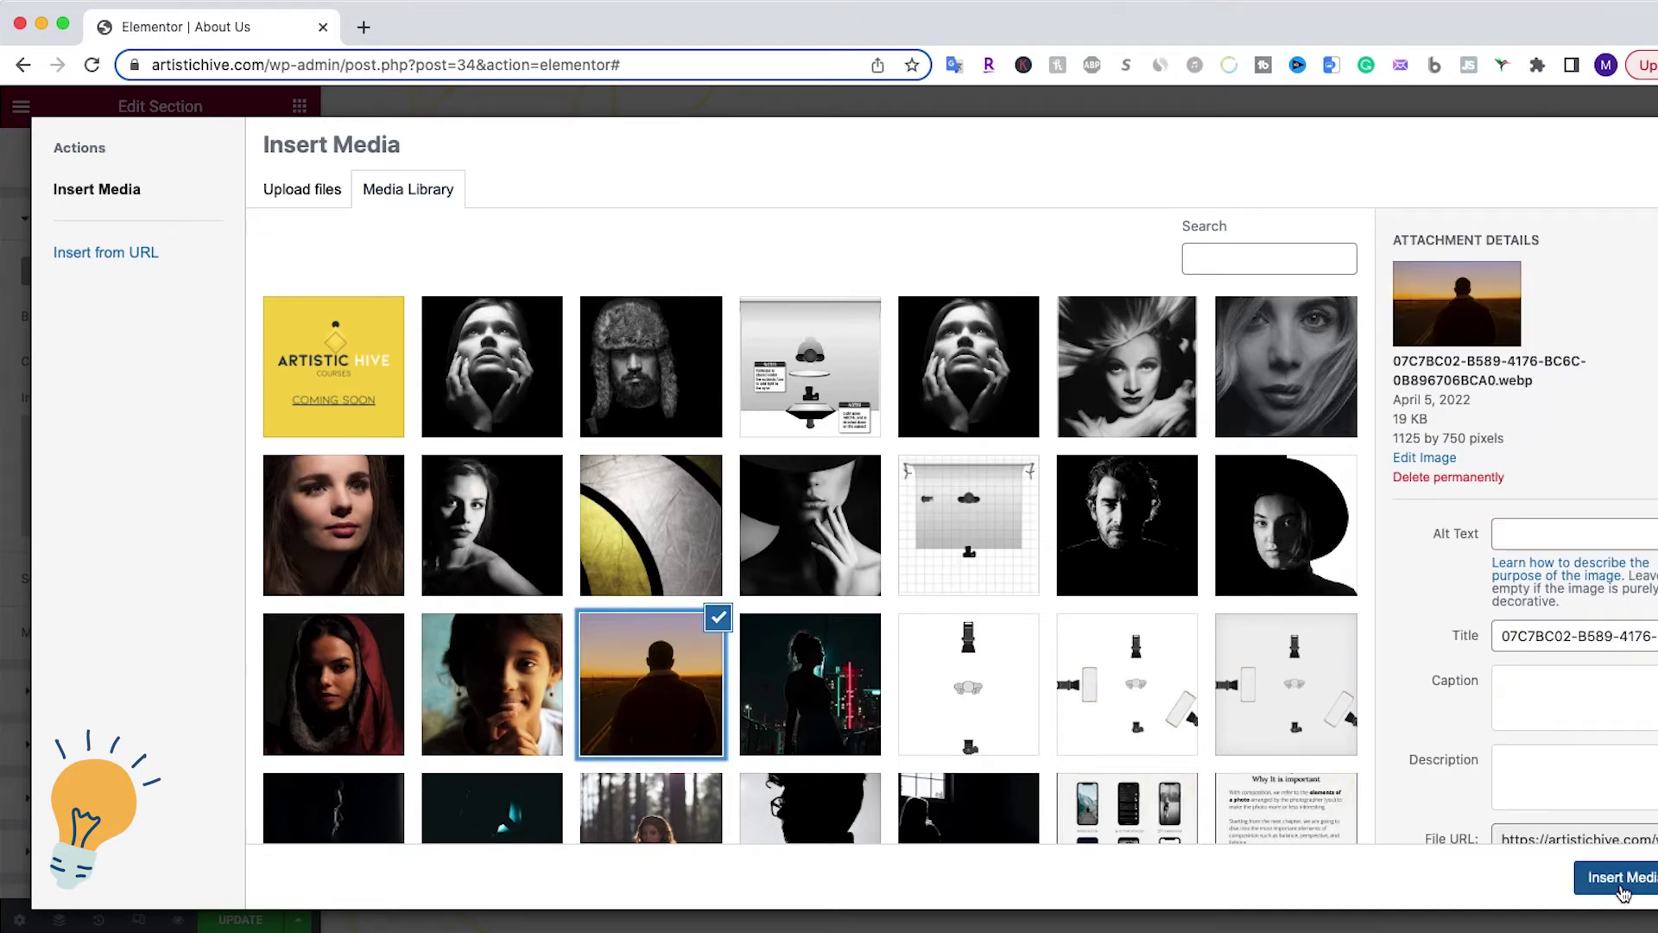
click(1622, 878)
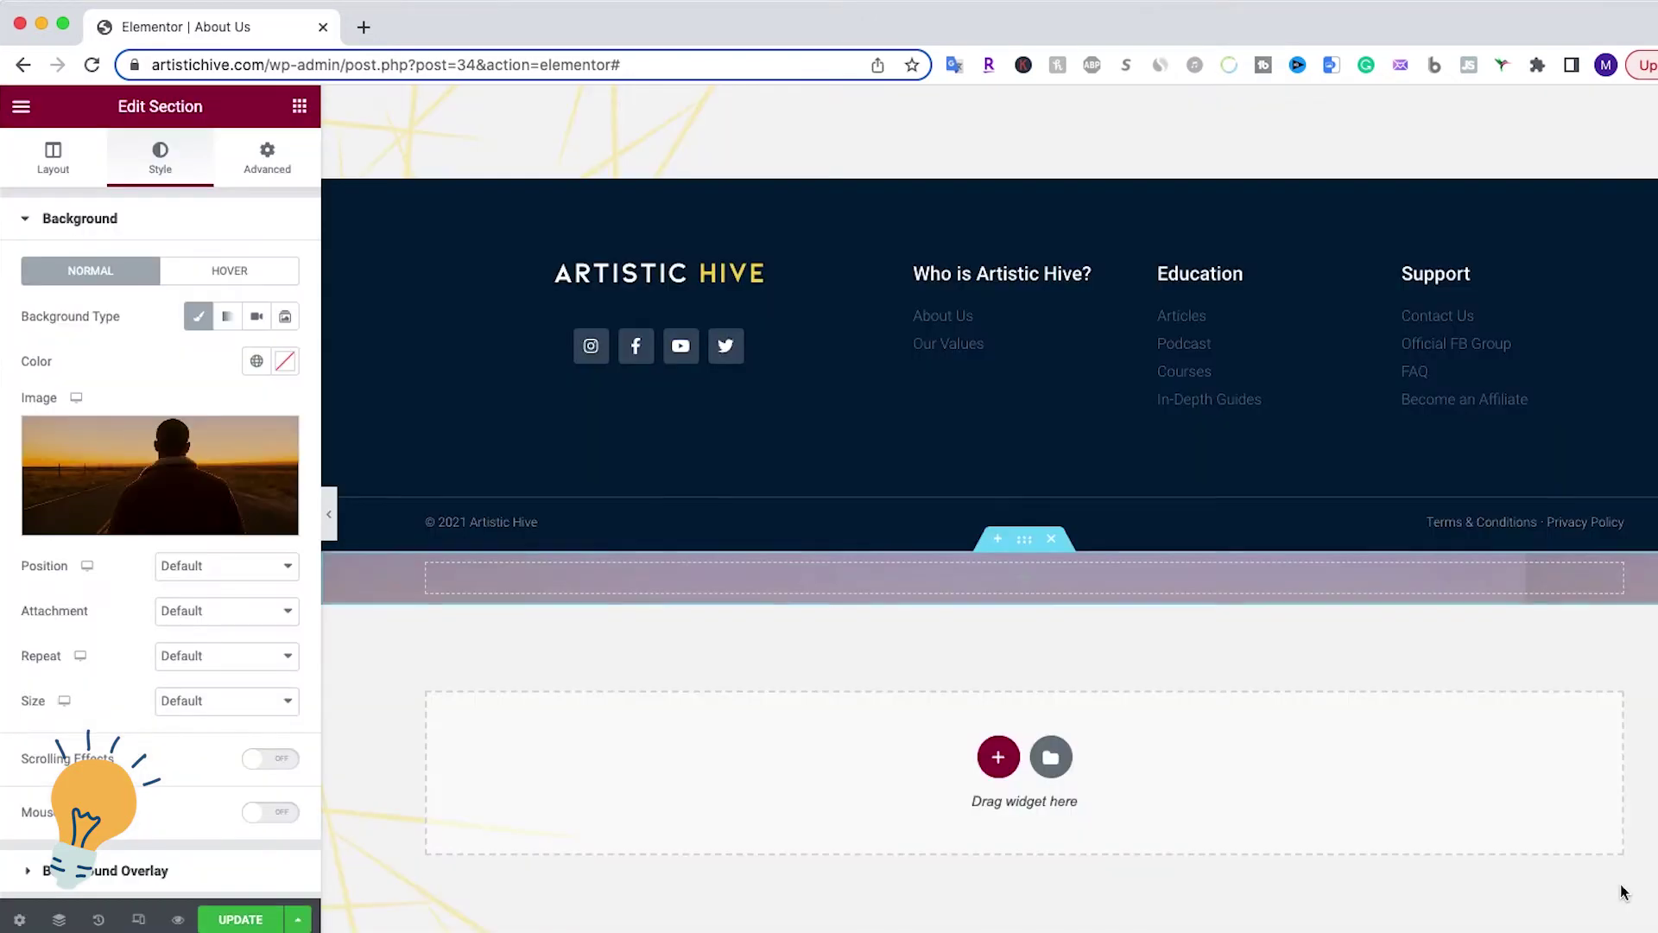
mouse_move(1024, 578)
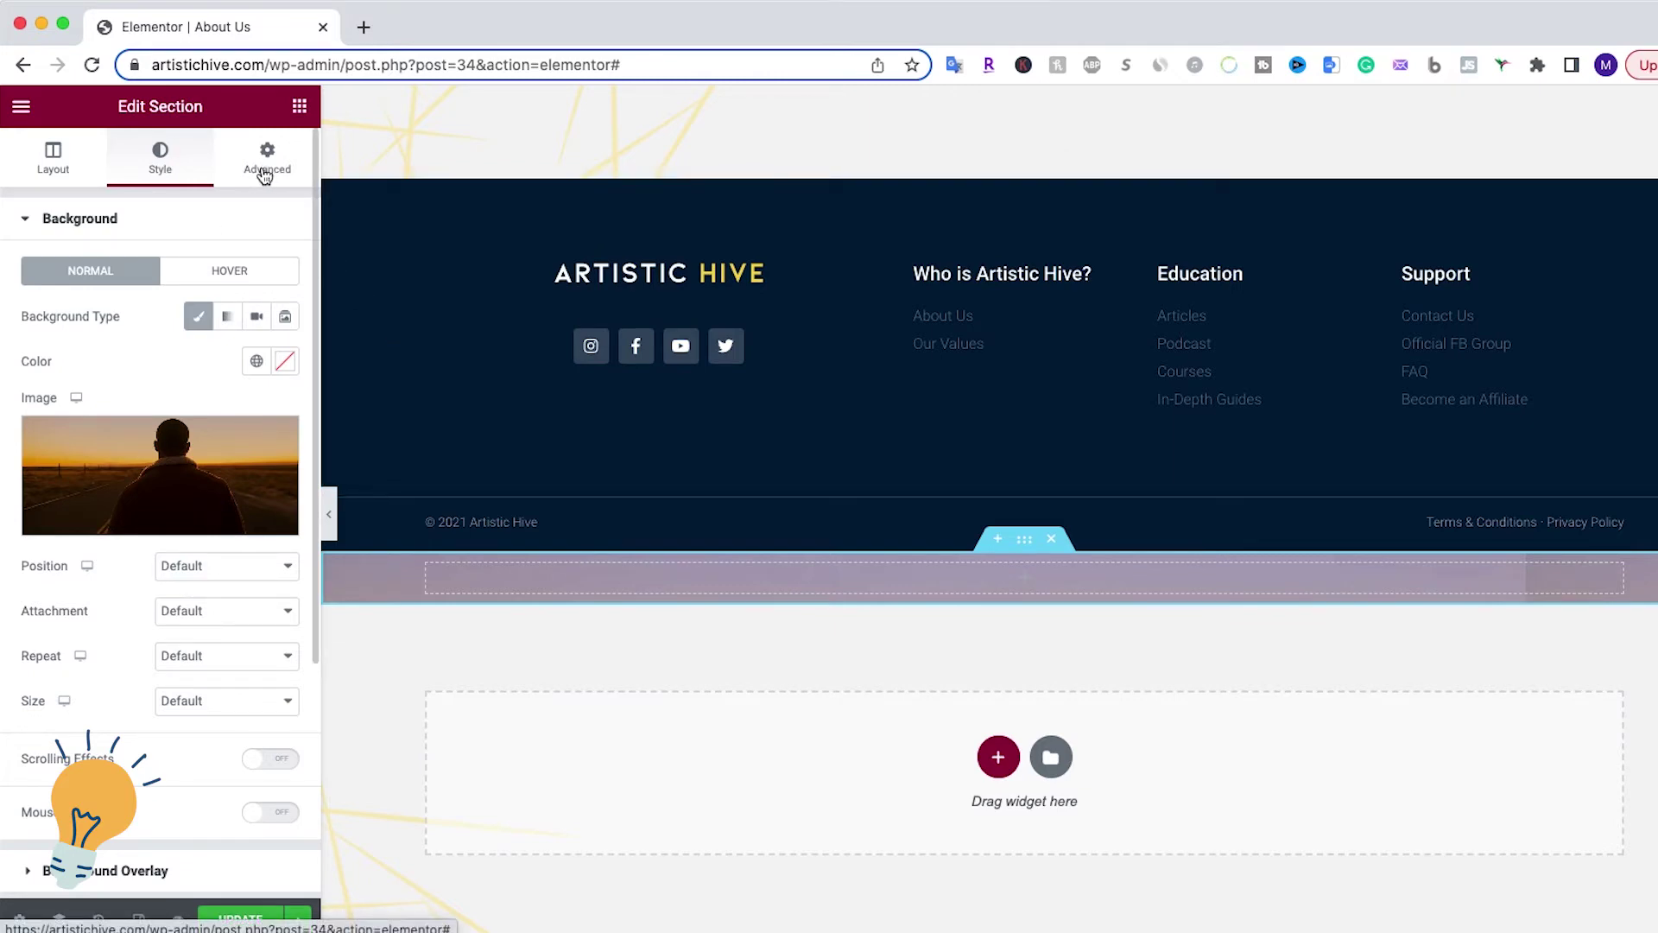
Raise the section's linked padding to 175 px on all sides
click(263, 173)
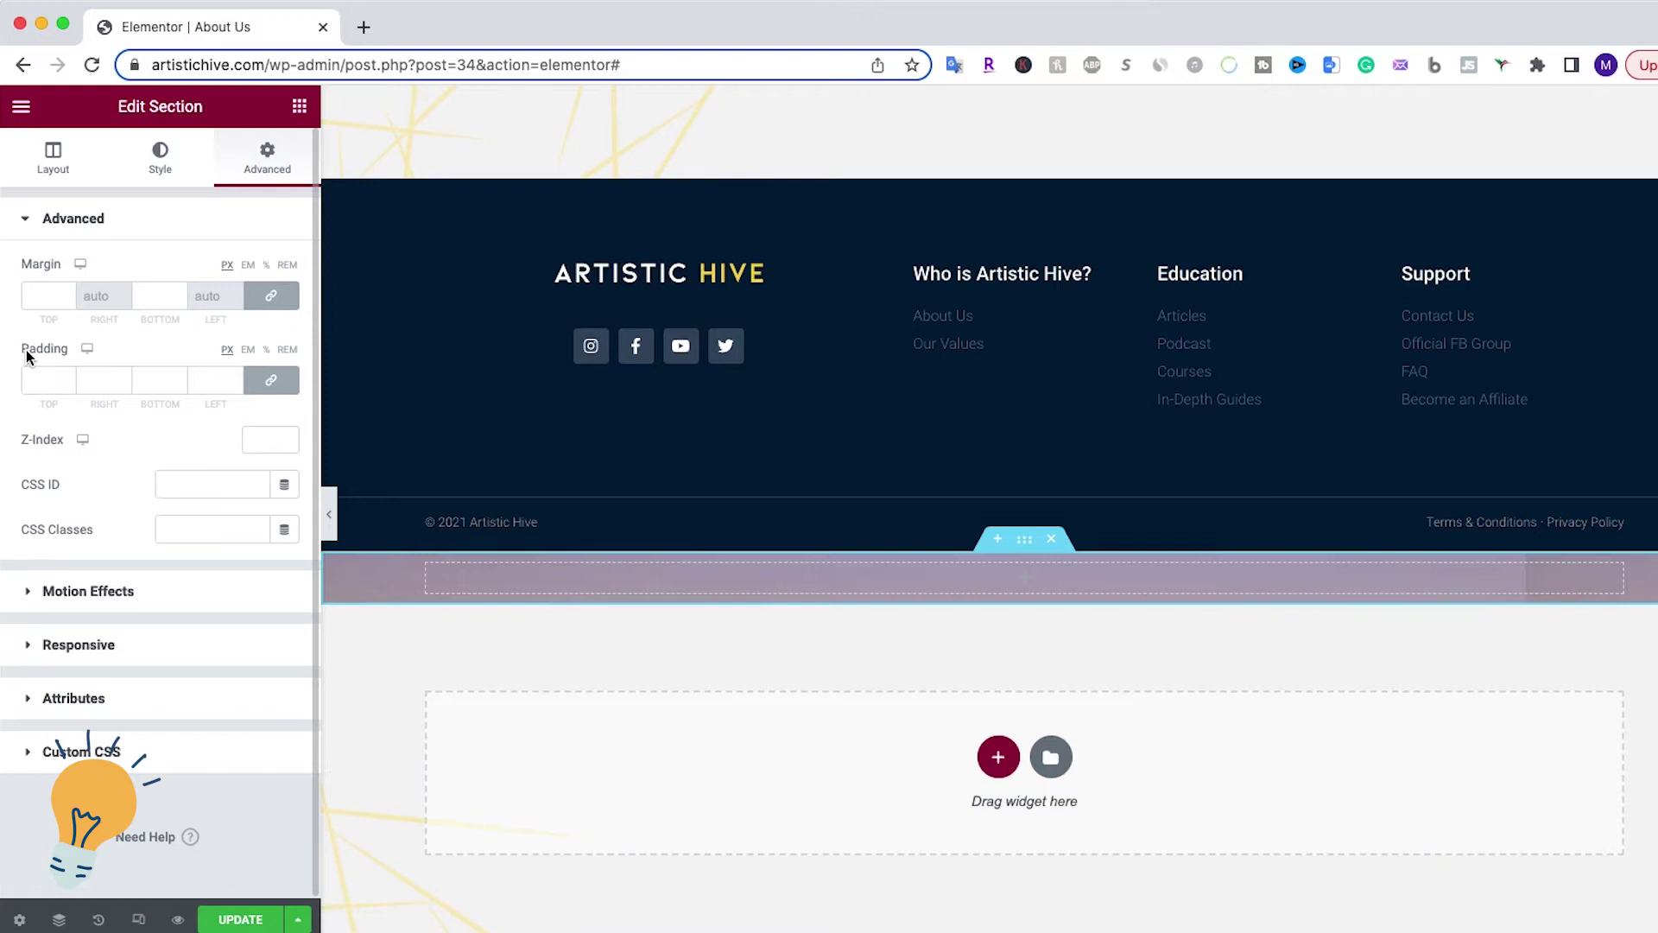
click(52, 380)
key(Up)
key(Up)
key(Up)
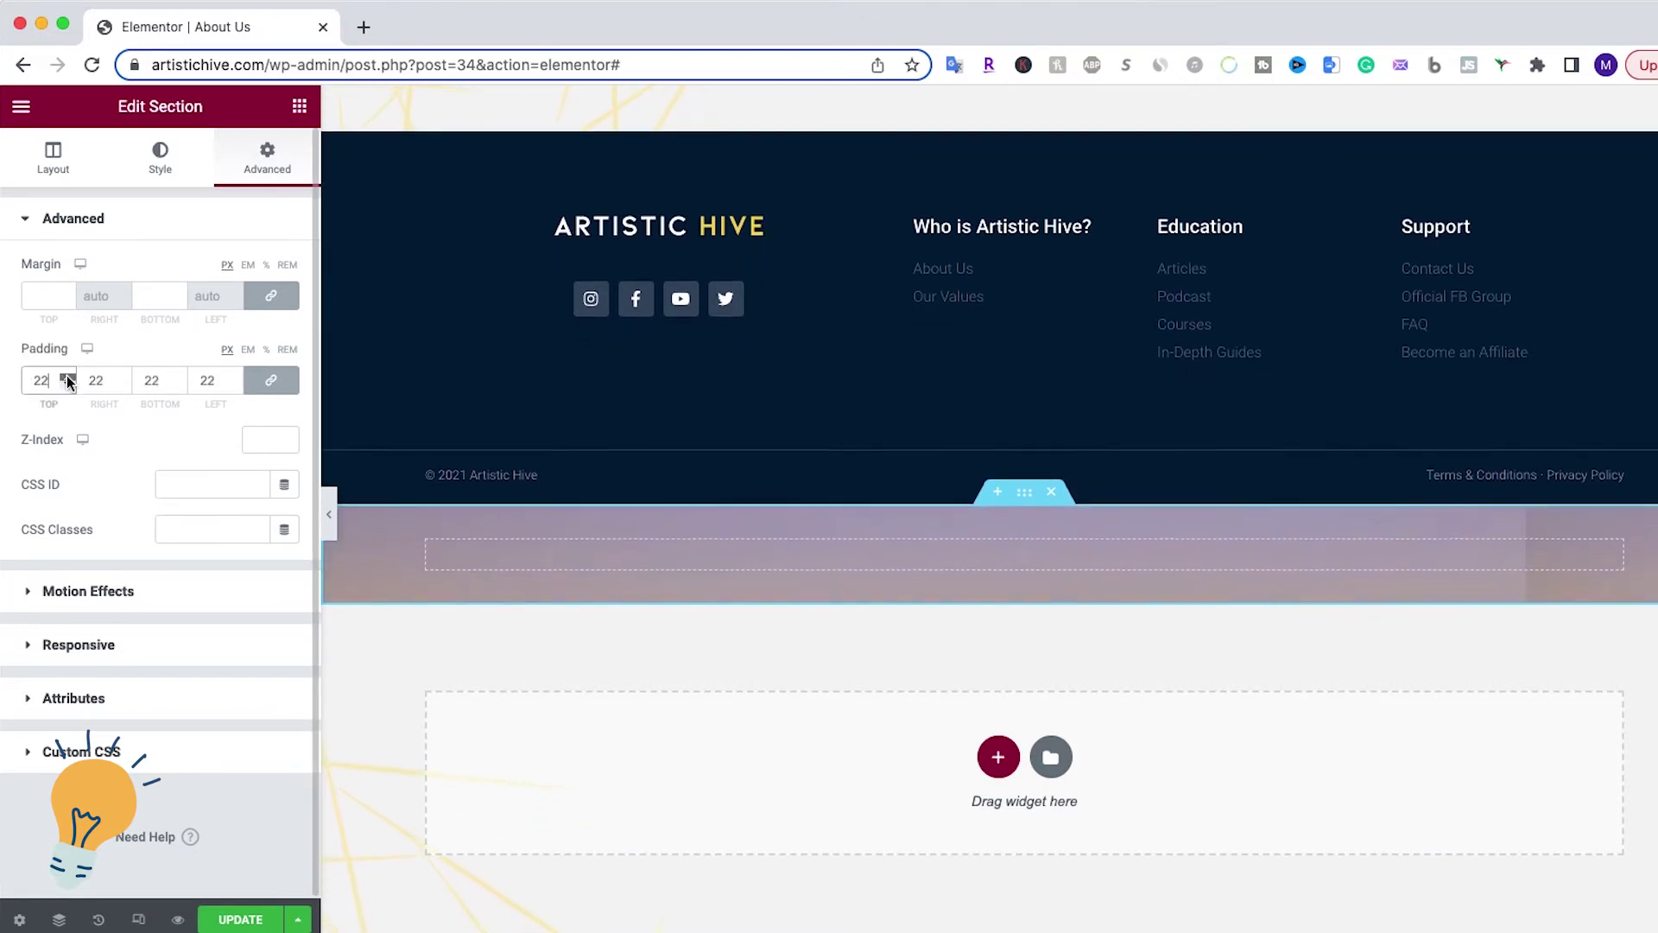
key(Up)
key(Up)
key(Up)
key(Up)
key(Up)
key(Up)
key(Up)
key(Up)
key(Up)
key(Up)
key(Up)
key(Up)
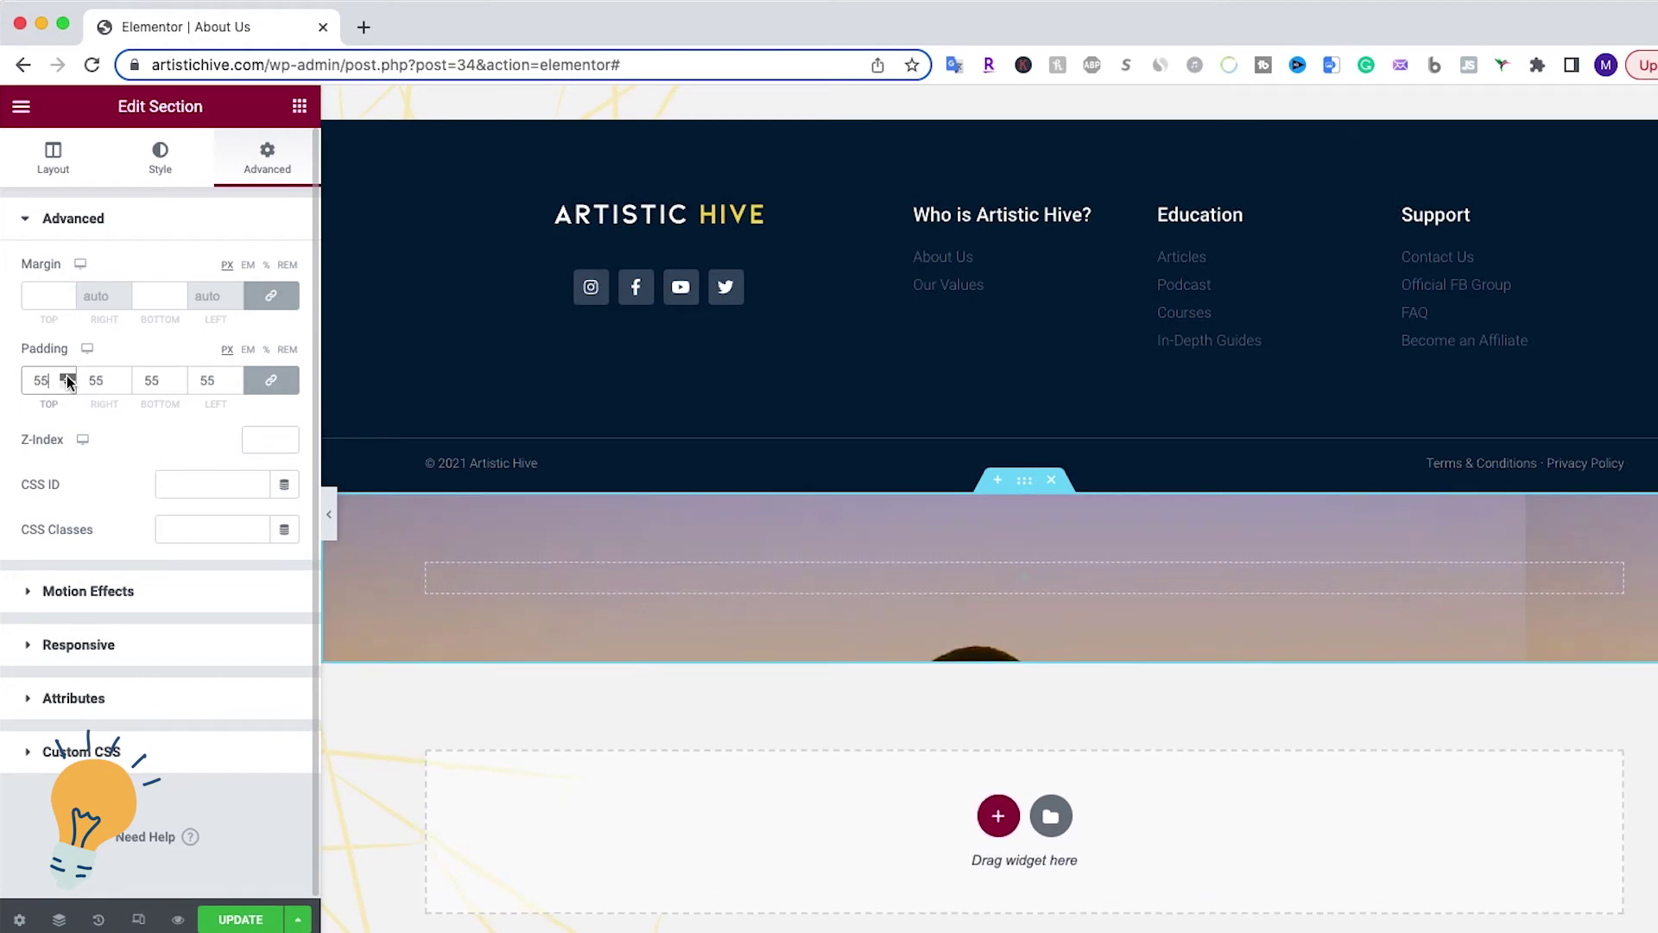
key(Up)
key(Up)
key(Up)
key(Up)
key(Up)
key(Up)
key(Up)
key(Up)
key(Up)
key(Up)
key(Up)
key(Up)
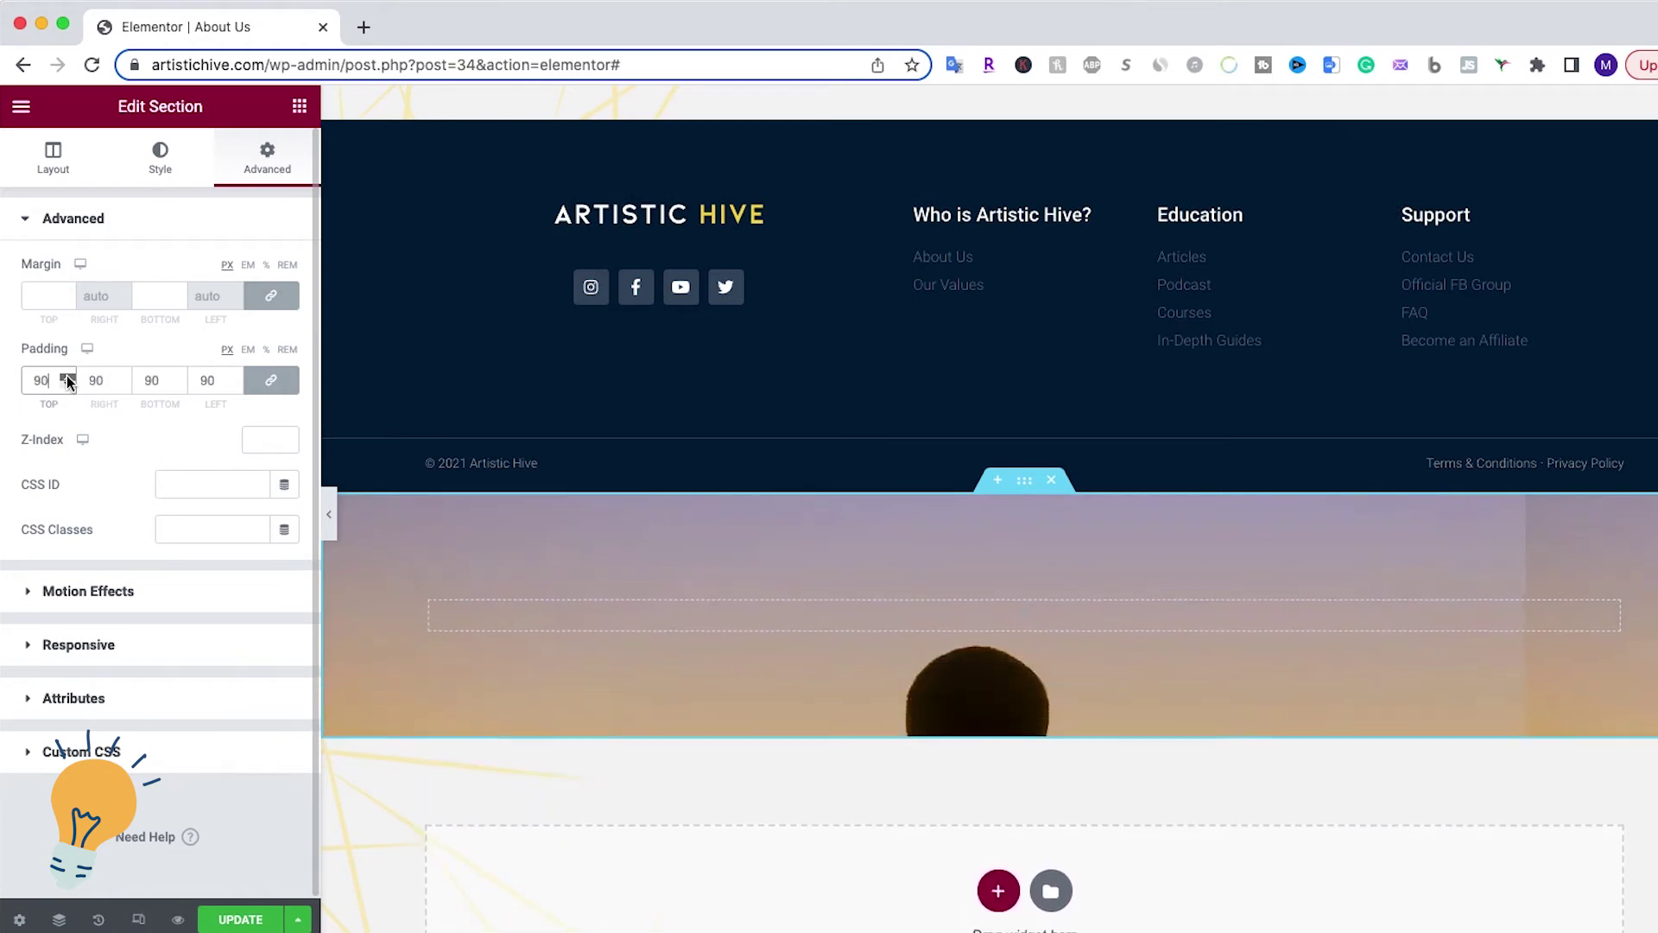
key(Up)
key(Up)
key(Up)
key(Up)
key(Up)
key(Up)
key(Up)
key(Up)
key(Up)
key(Up)
key(Up)
key(Up)
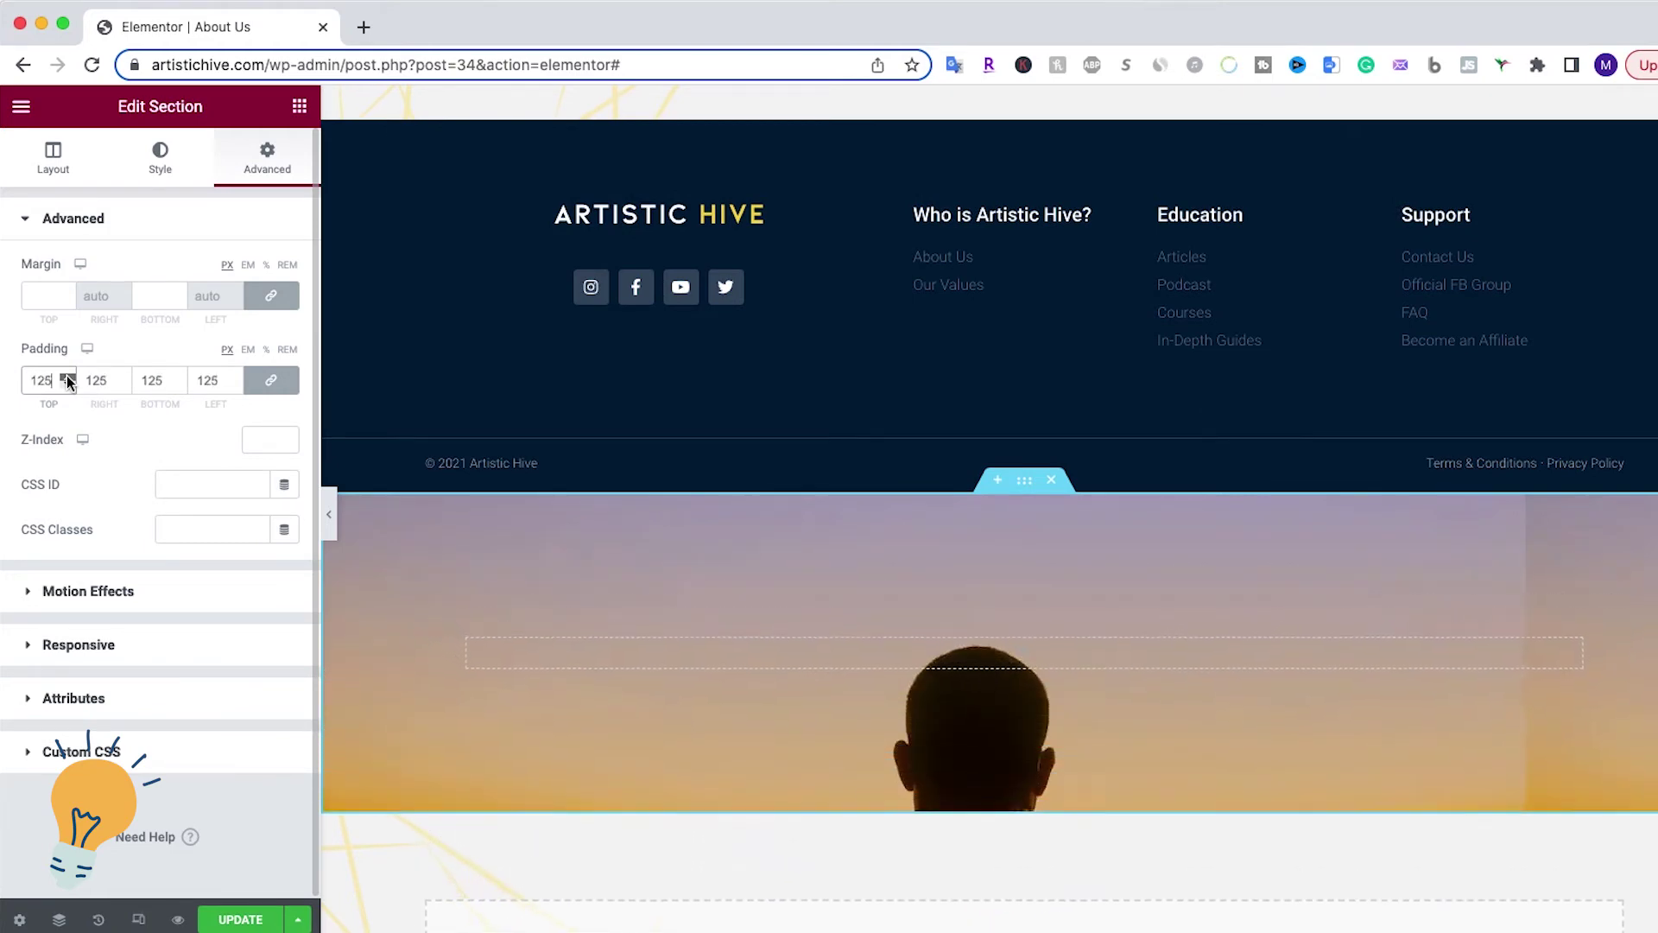
key(Up)
key(Up)
key(Up)
key(Up)
key(Up)
key(Up)
key(Up)
key(Up)
key(Up)
key(Up)
key(Up)
key(Up)
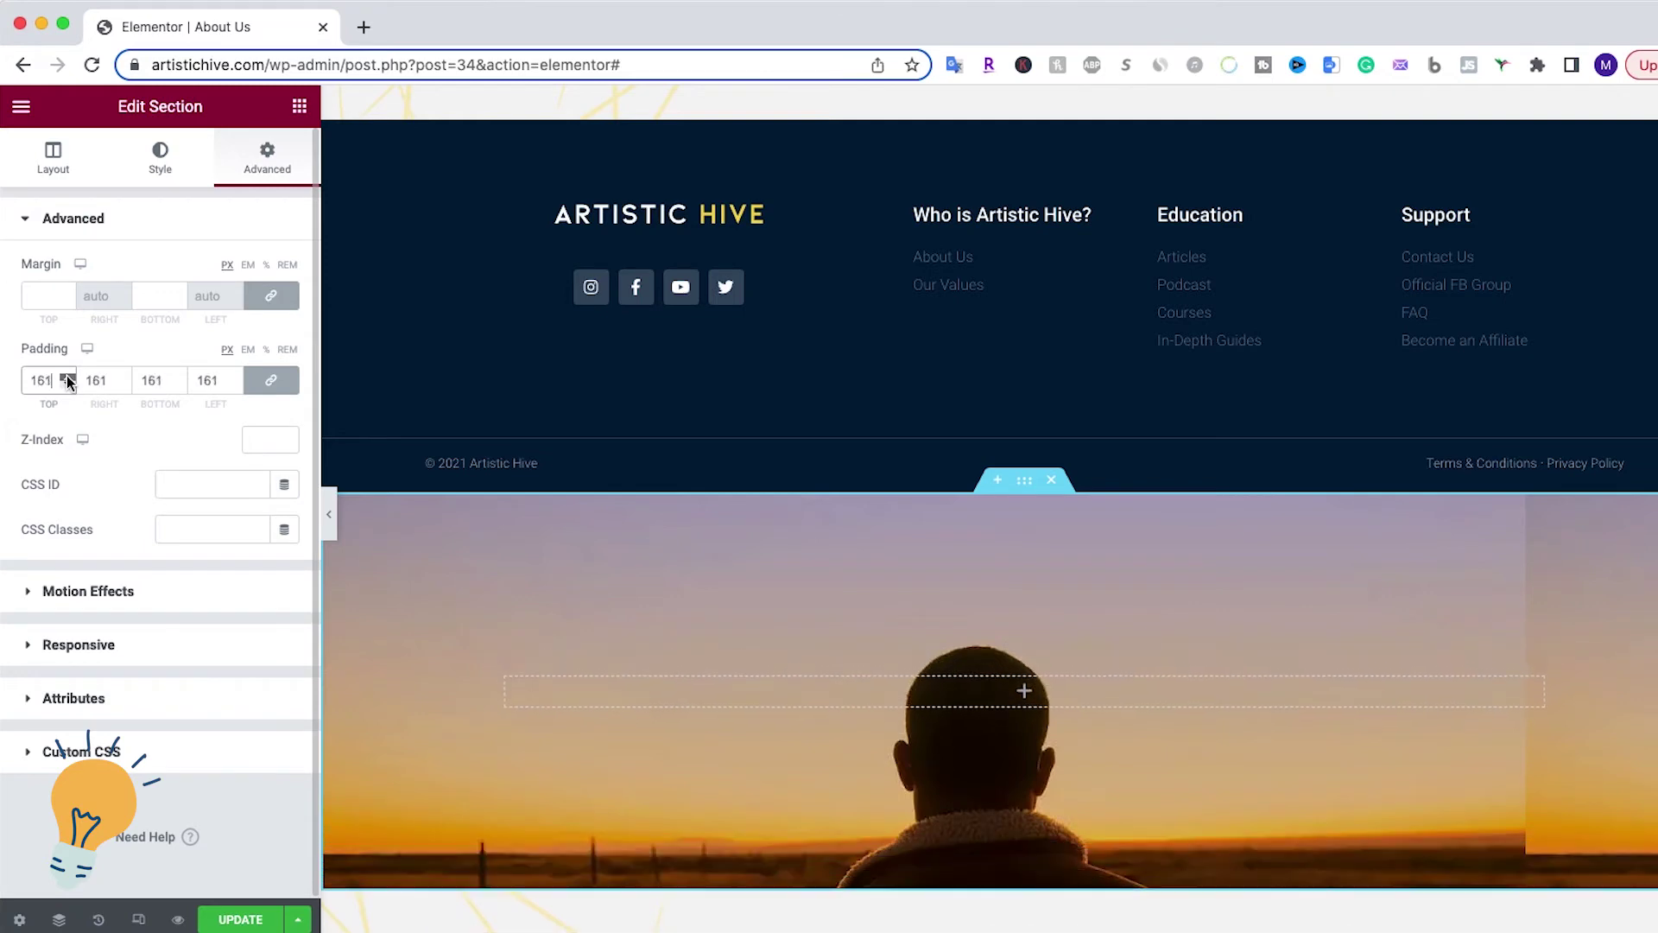
key(Up)
key(Up)
key(Up)
key(Up)
key(Up)
key(Up)
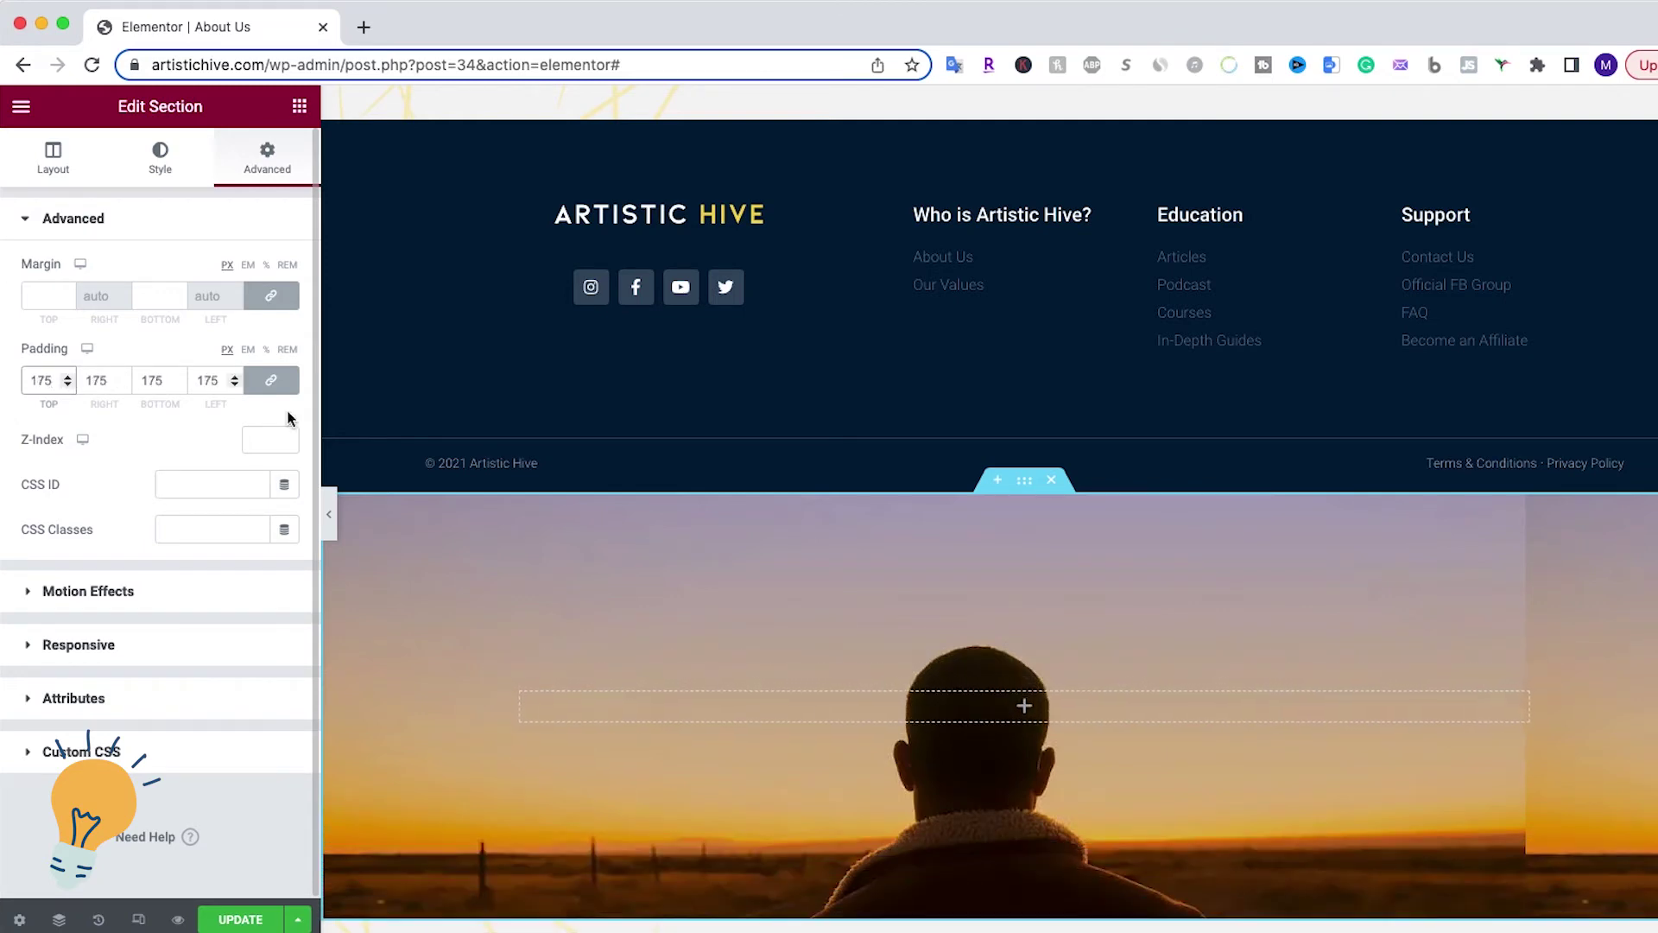
scroll(1077, 710, down, 2)
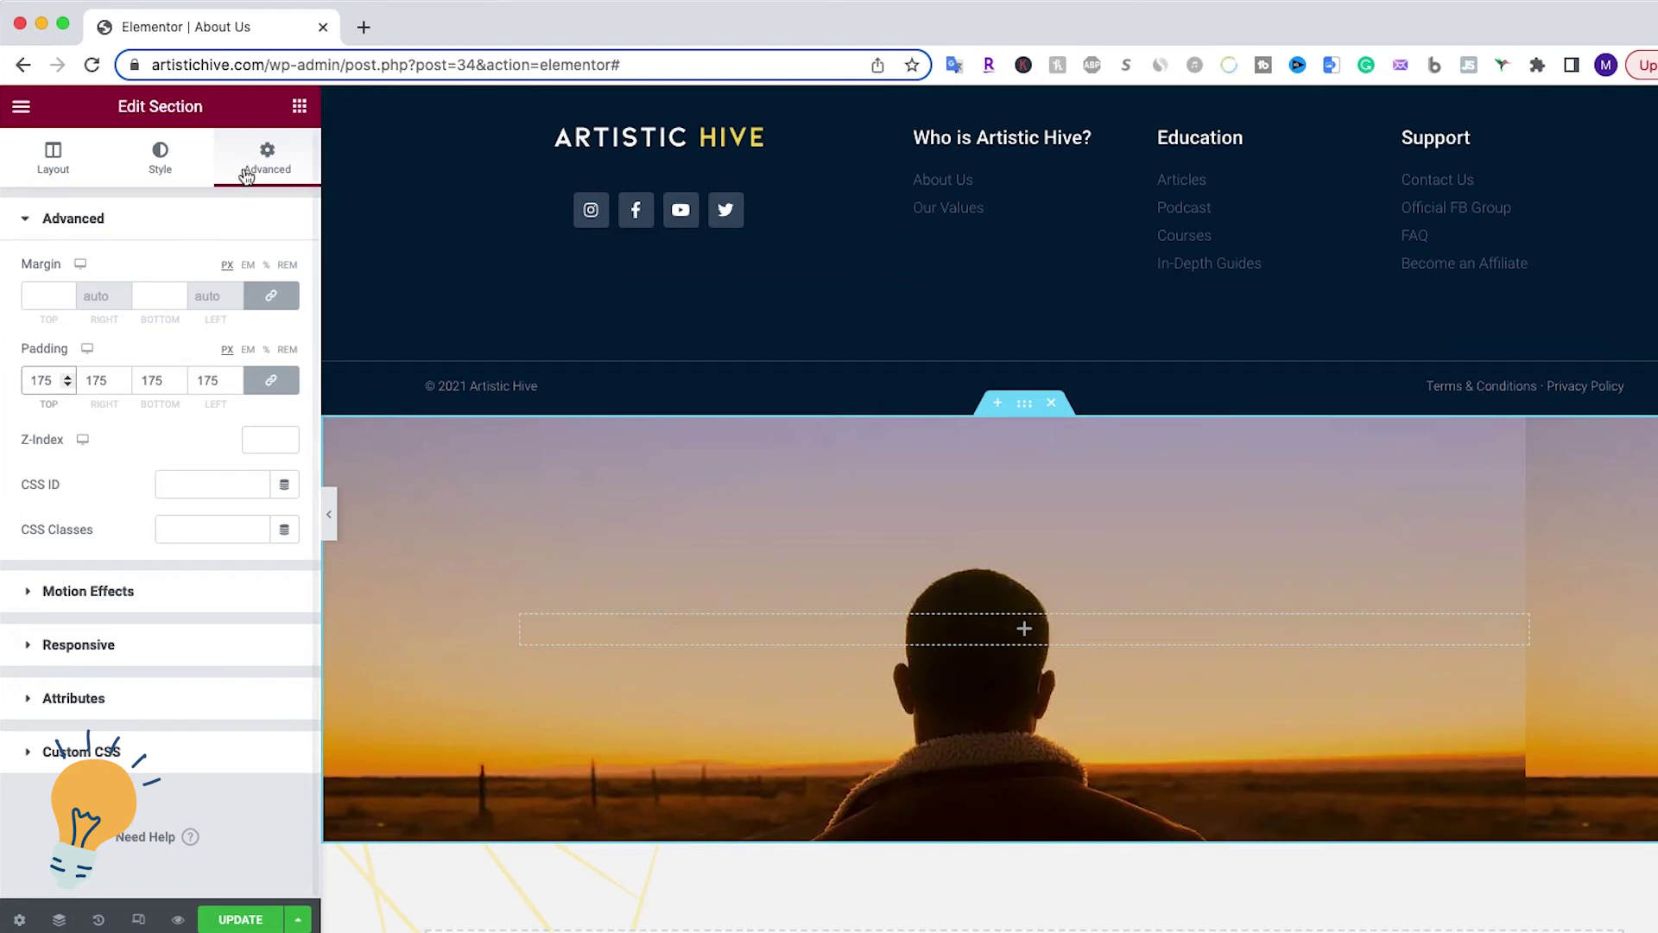
Set the sunset background image Size to Cover
click(160, 166)
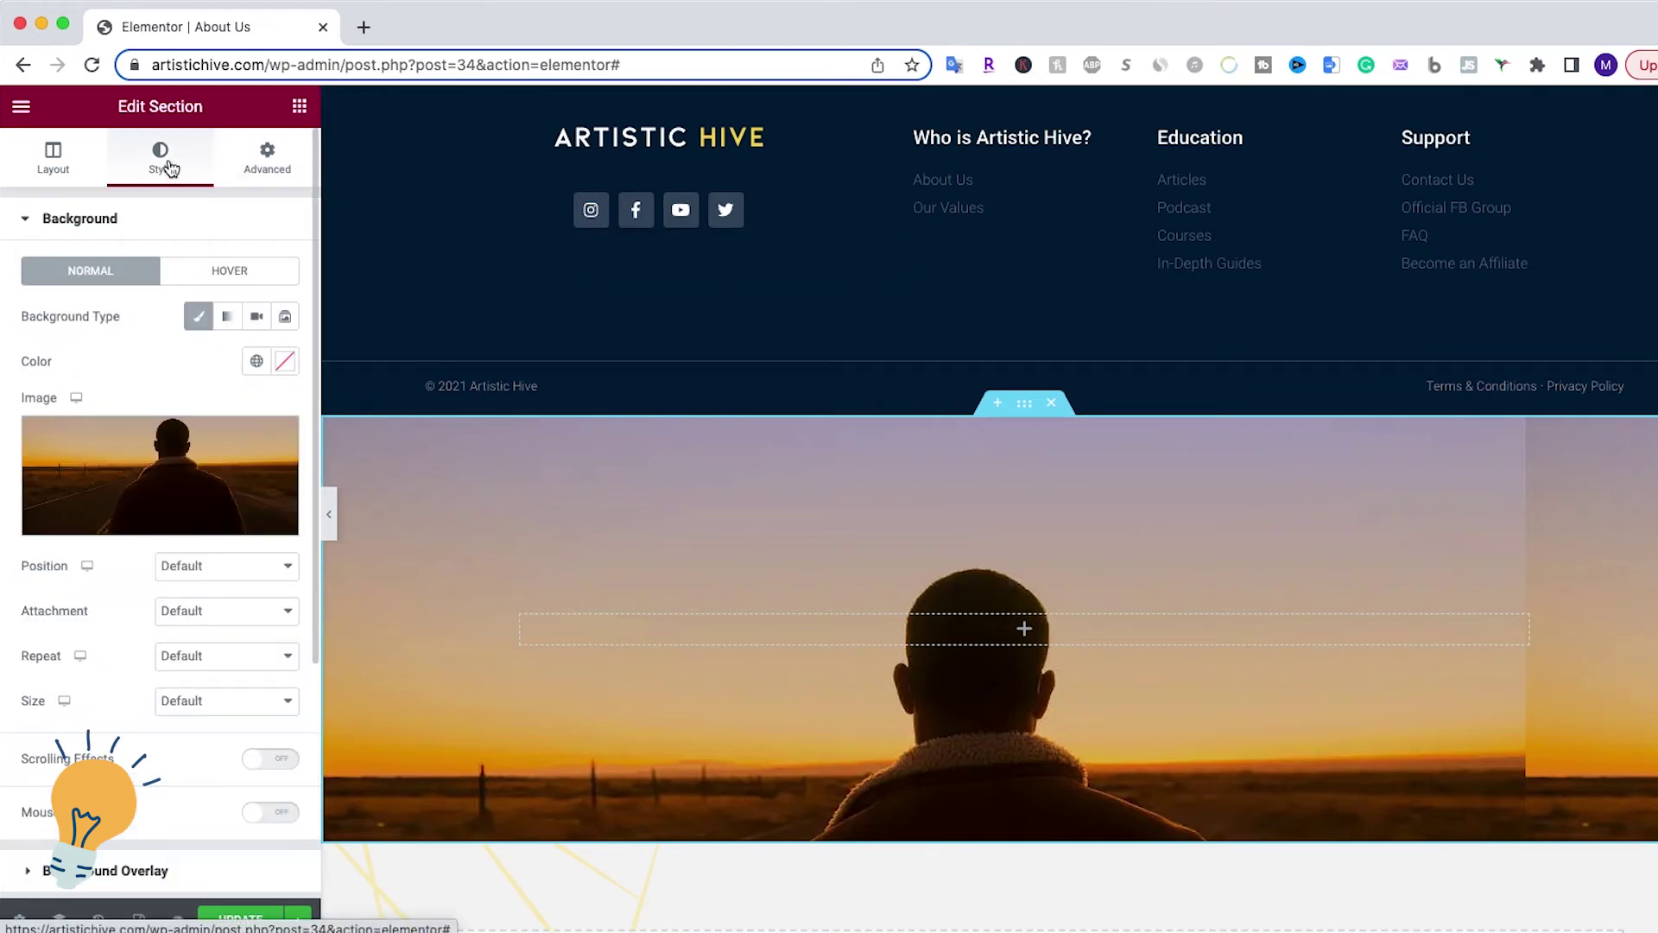
double_click(32, 700)
click(228, 706)
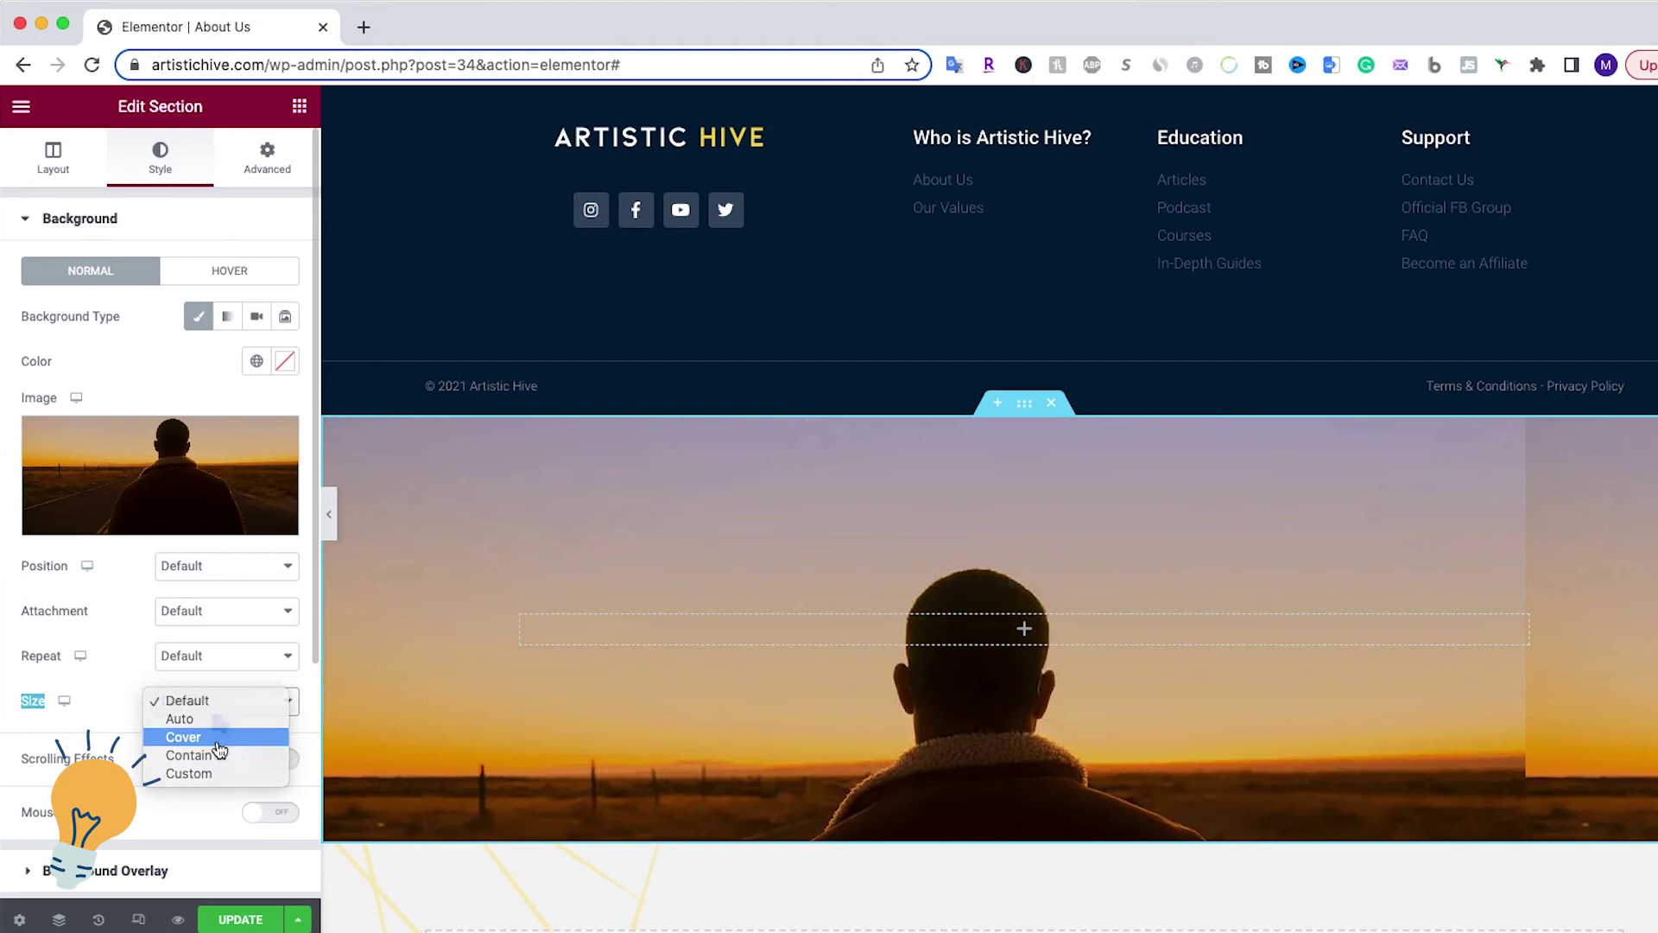
click(185, 735)
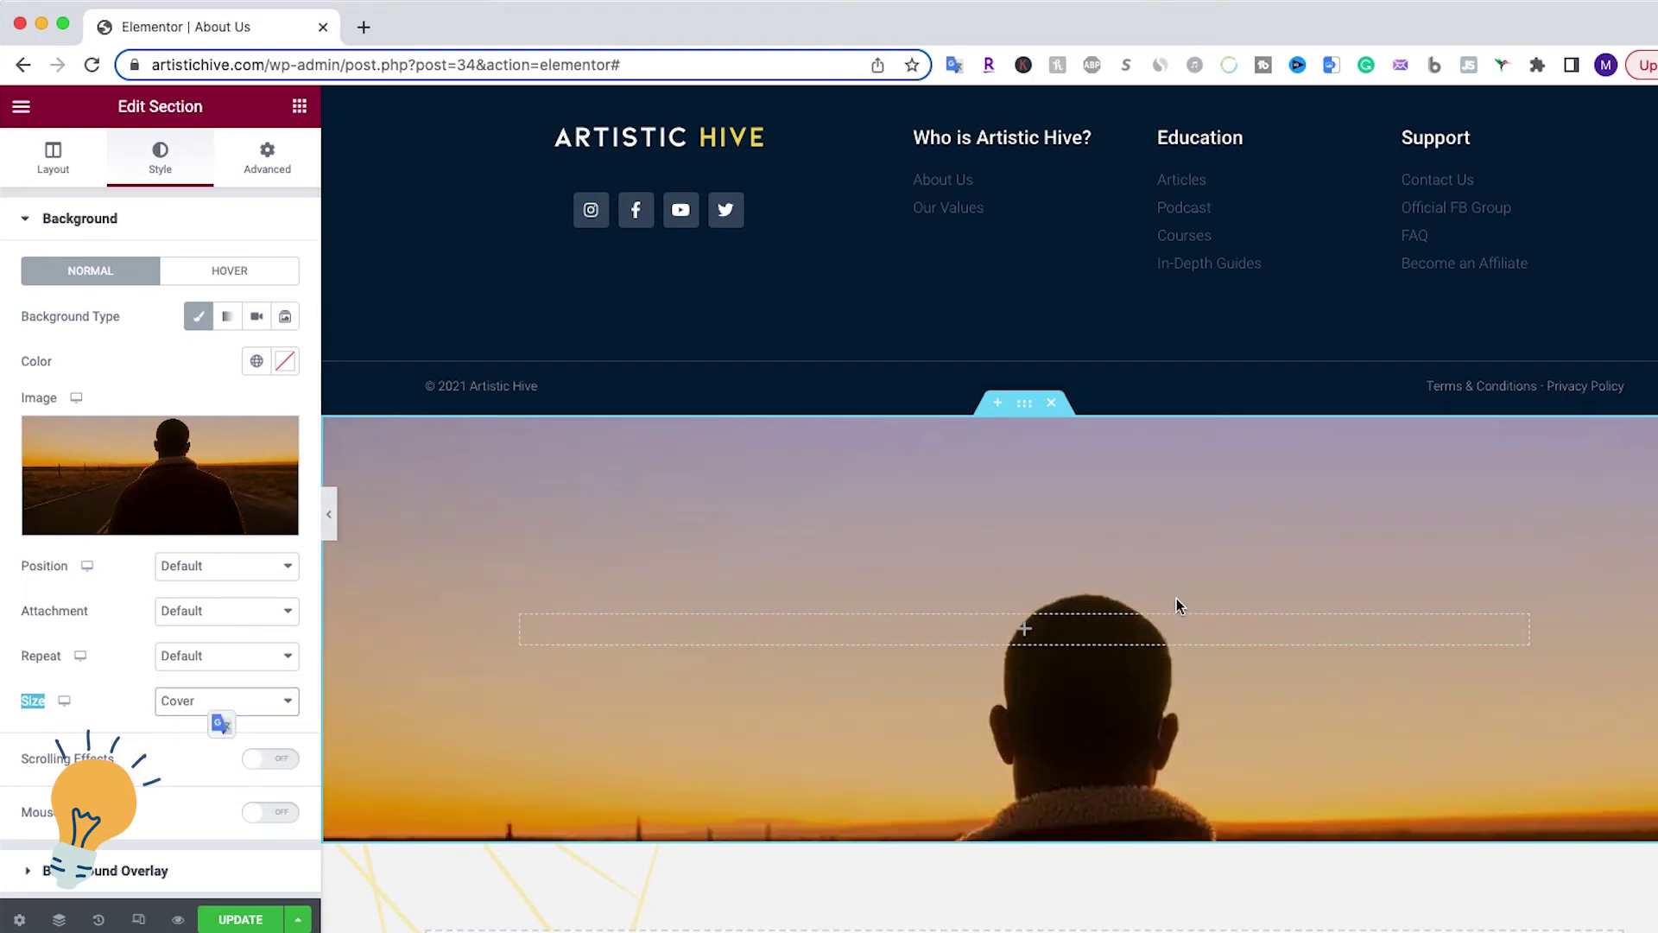
scroll(1177, 597, down, 3)
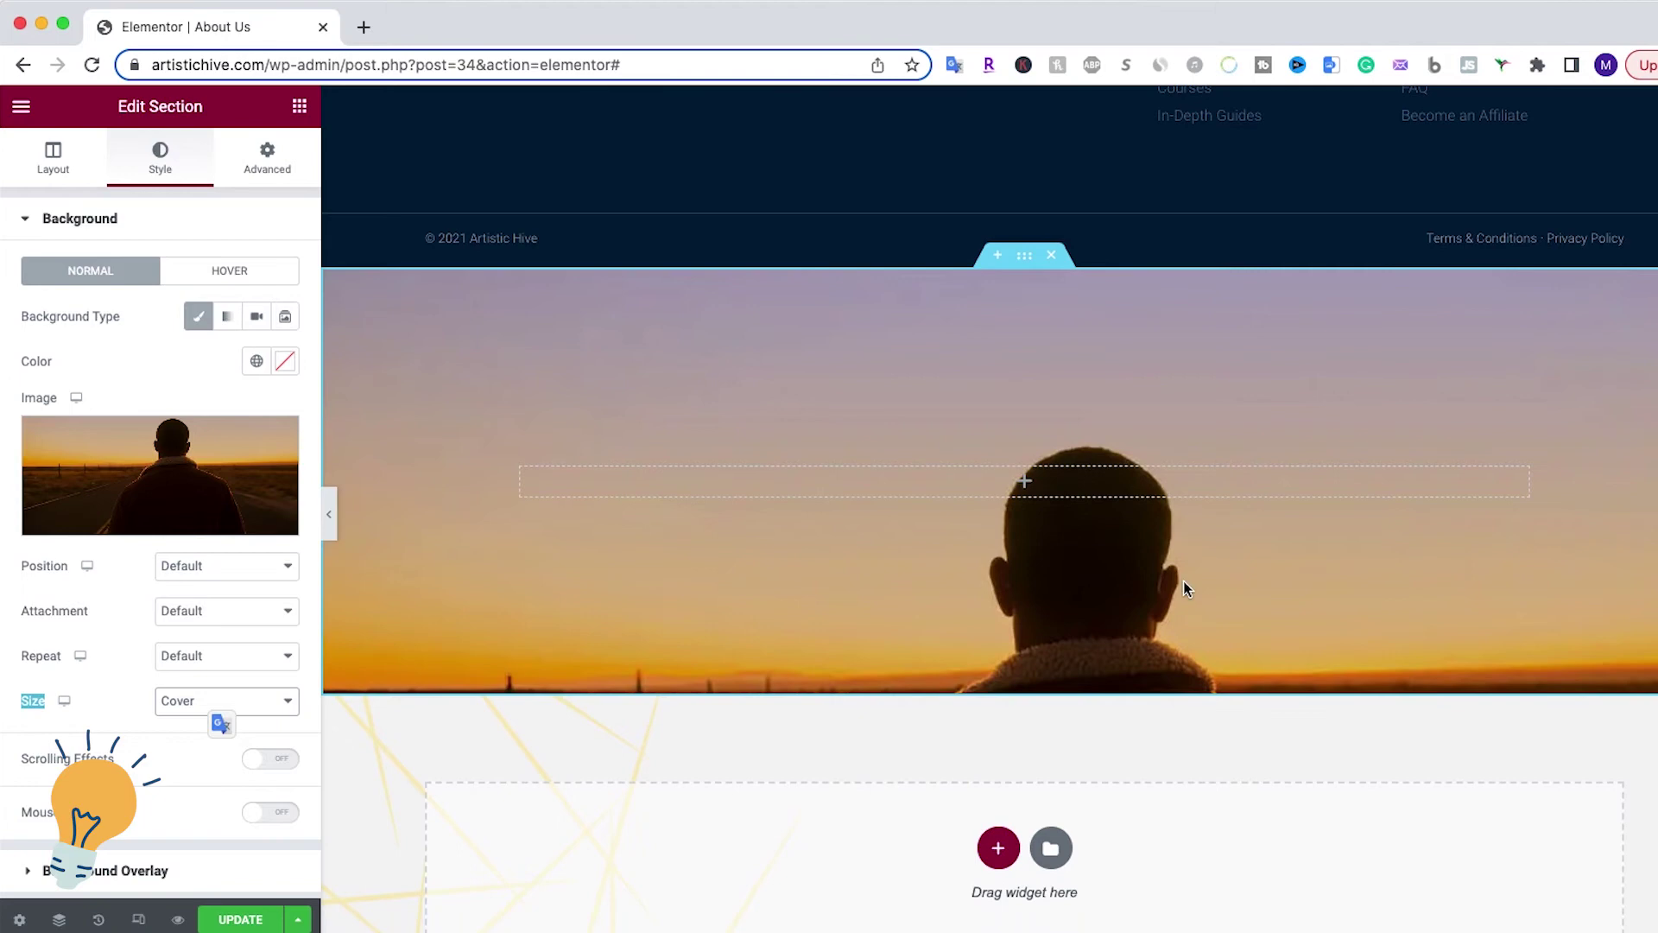
scroll(1183, 581, up, 2)
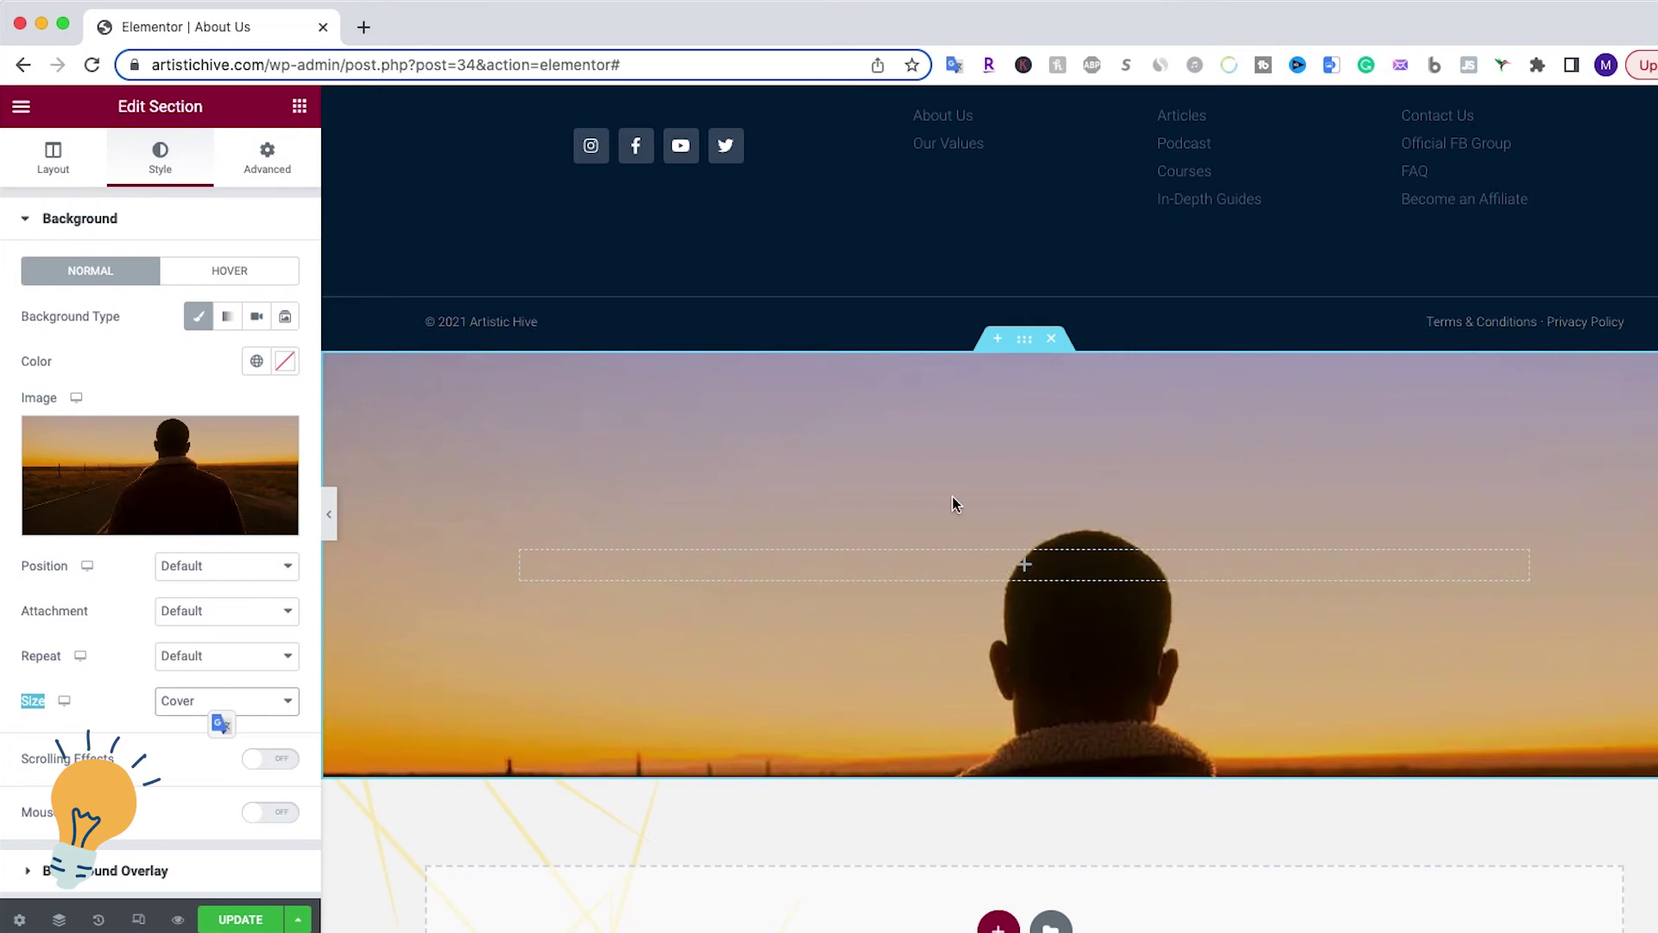
Drop a Heading widget into the sunset section, retitle it 'About Us', and center it
click(1027, 574)
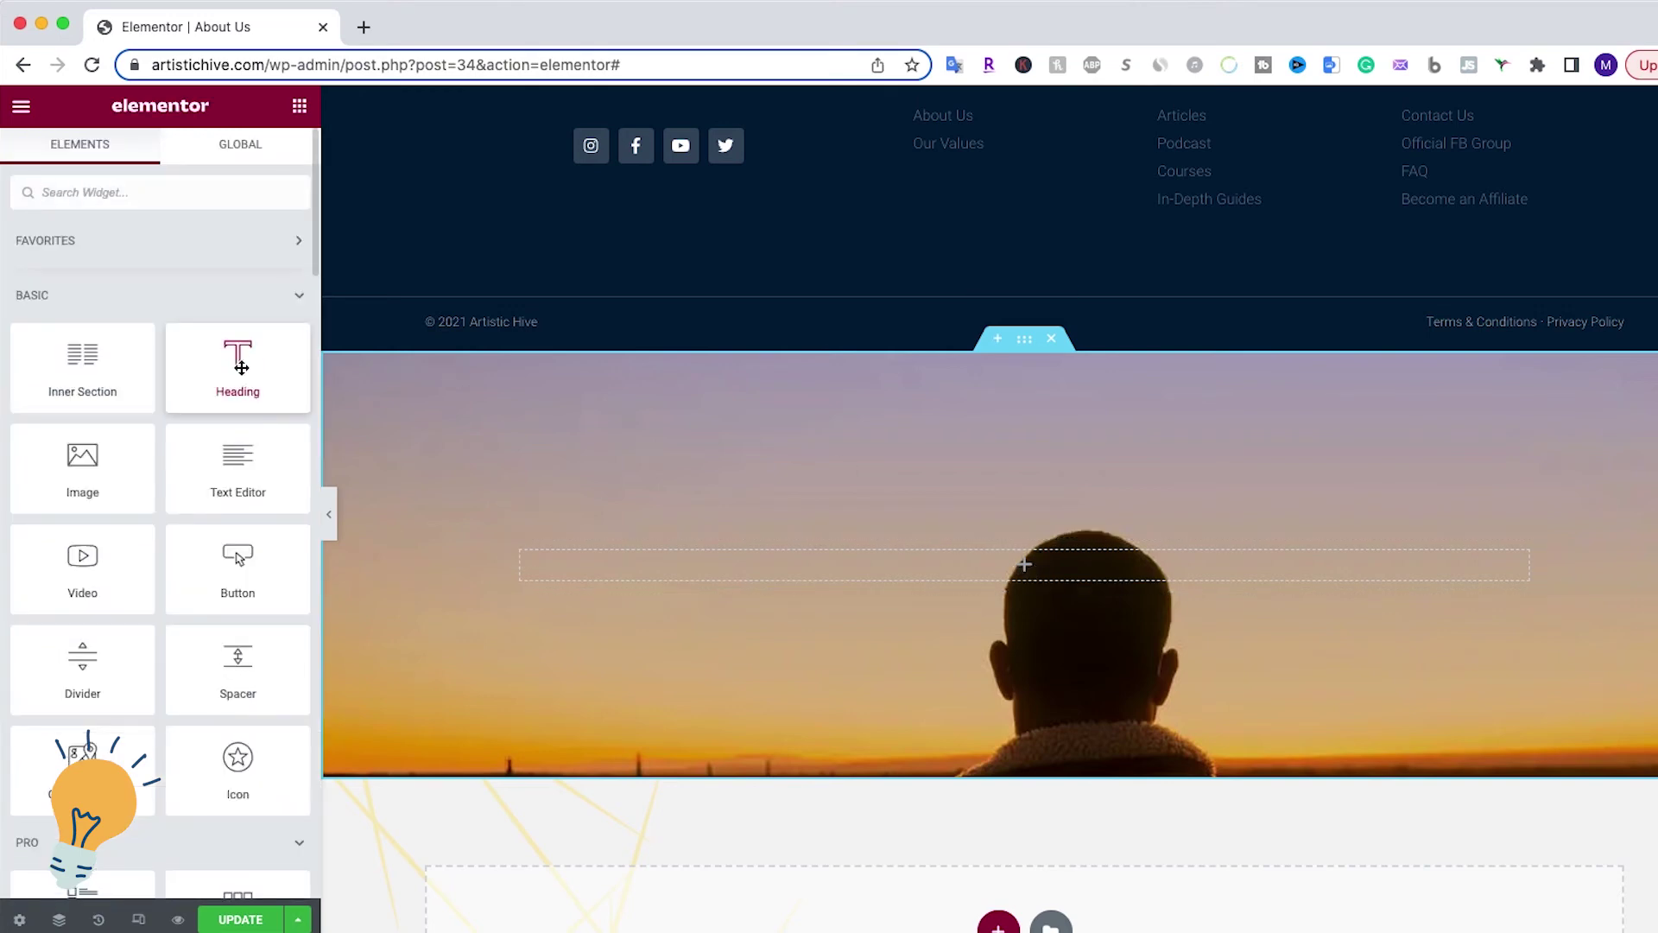
drag(242, 366, 982, 565)
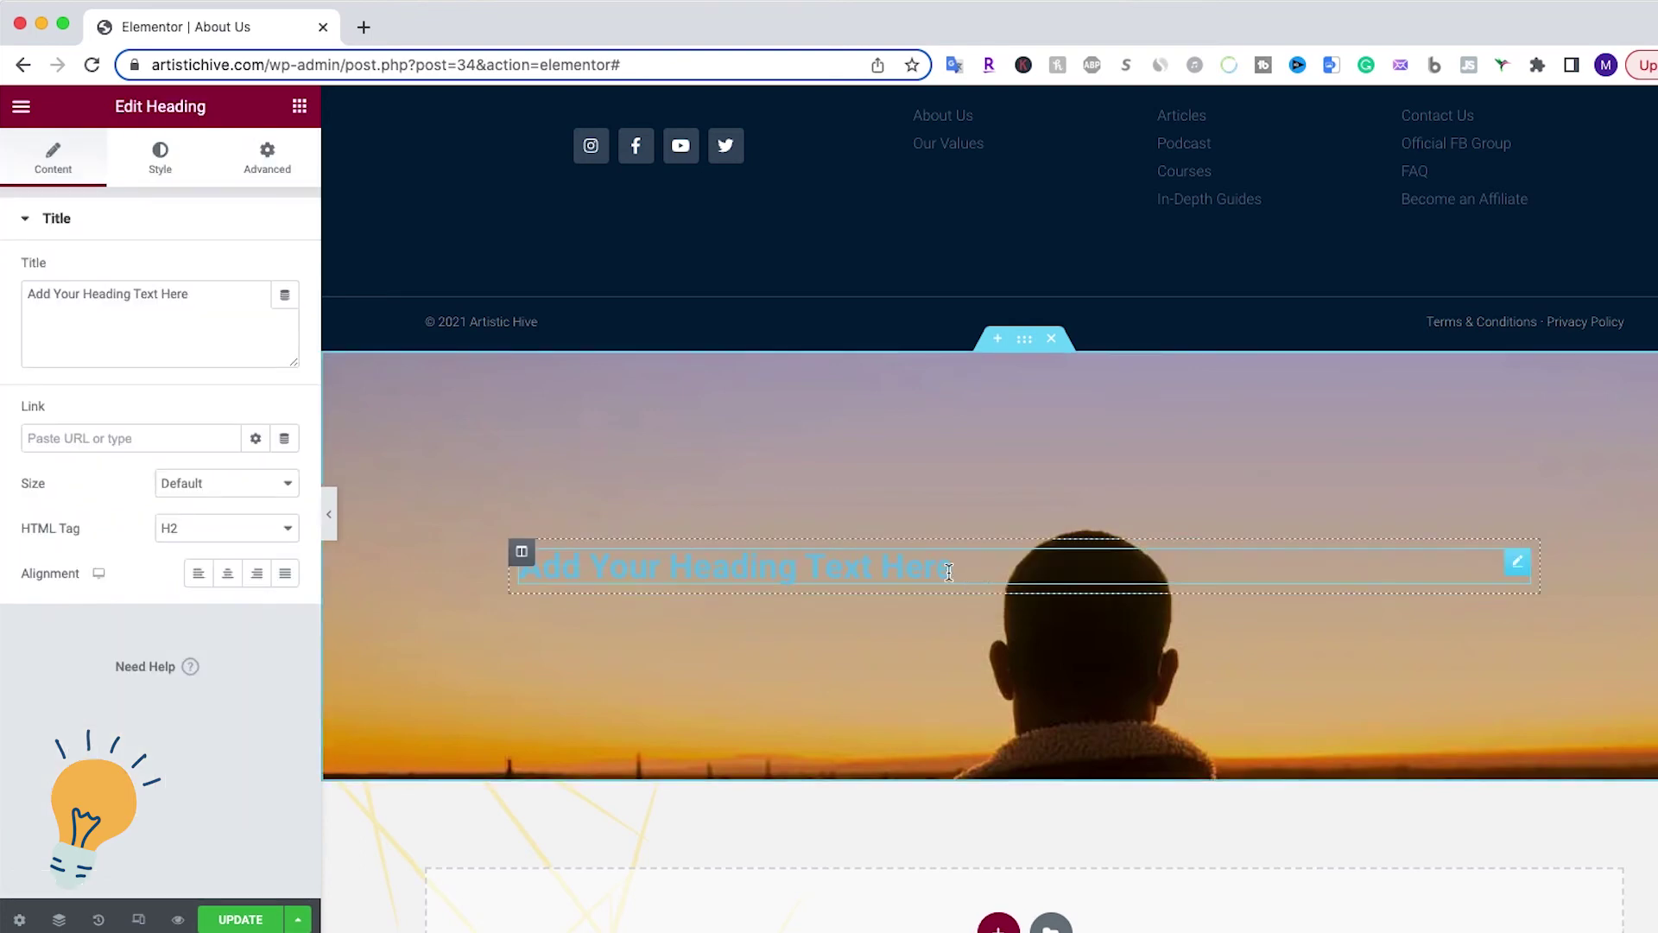
double_click(919, 570)
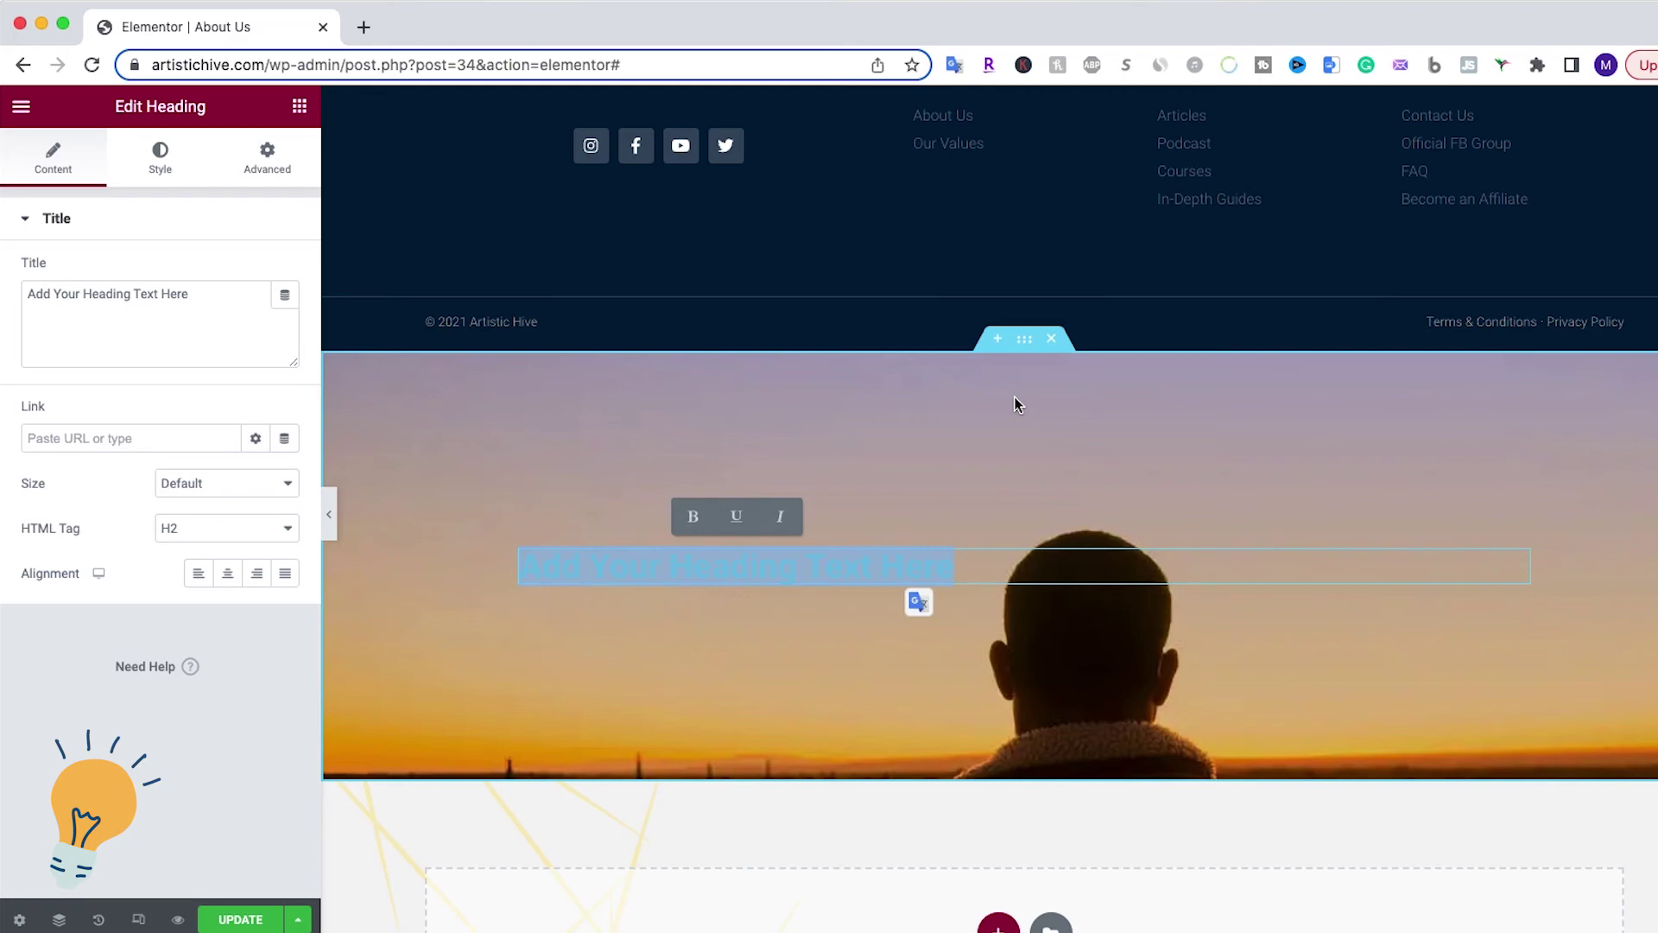
text(About Us)
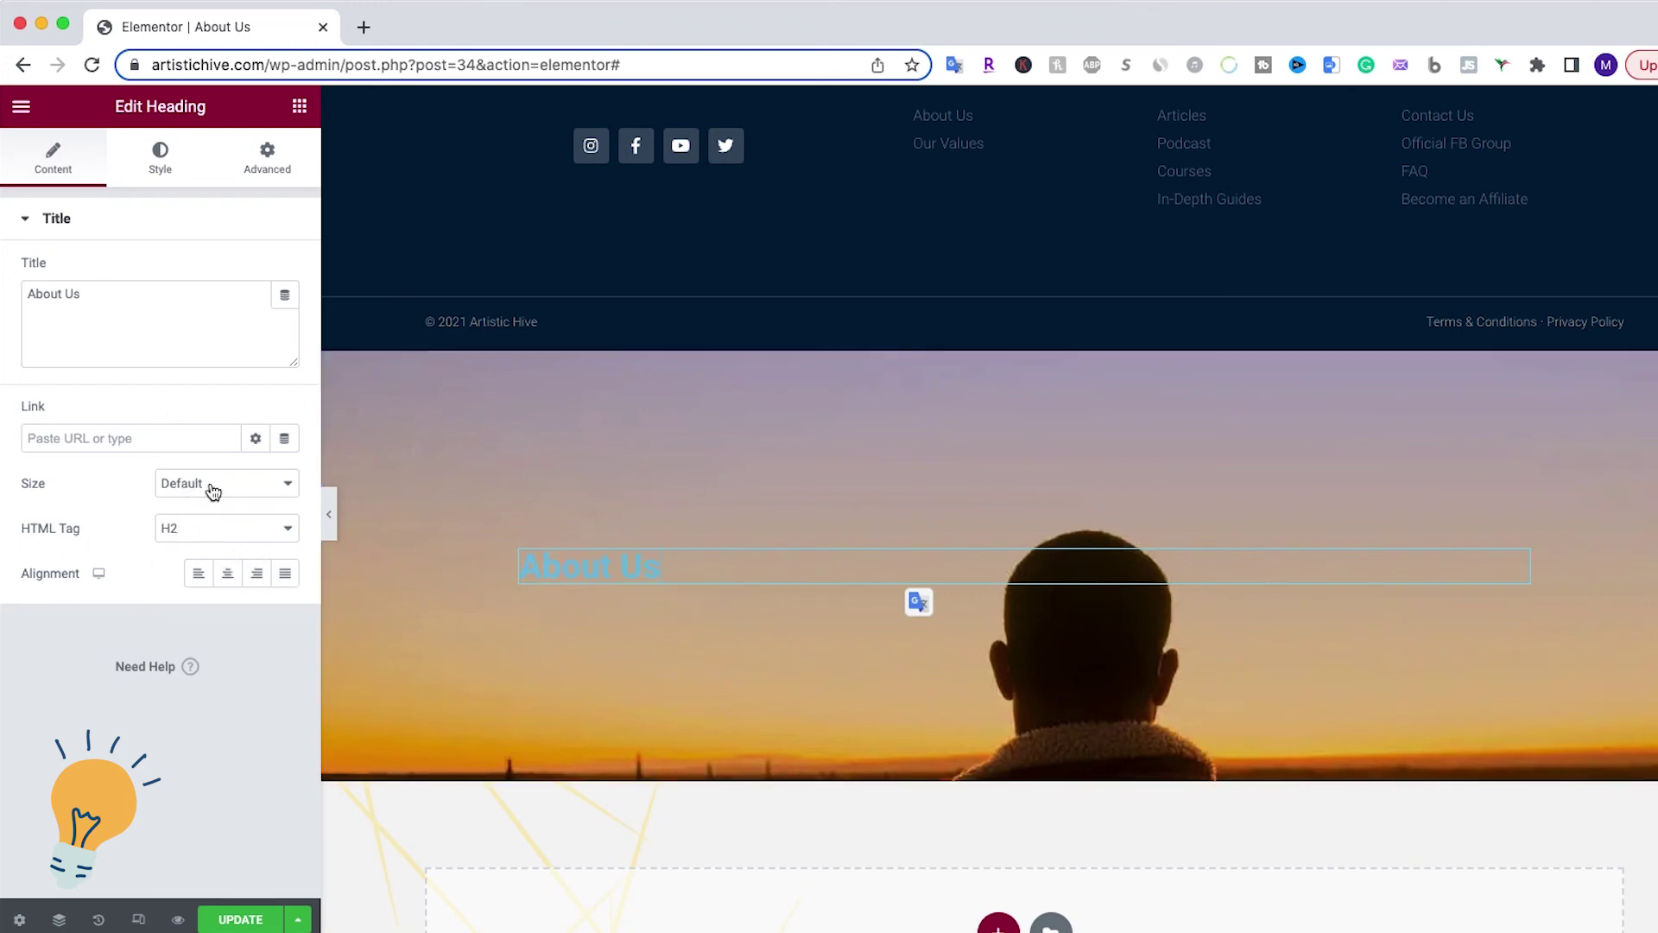
click(228, 574)
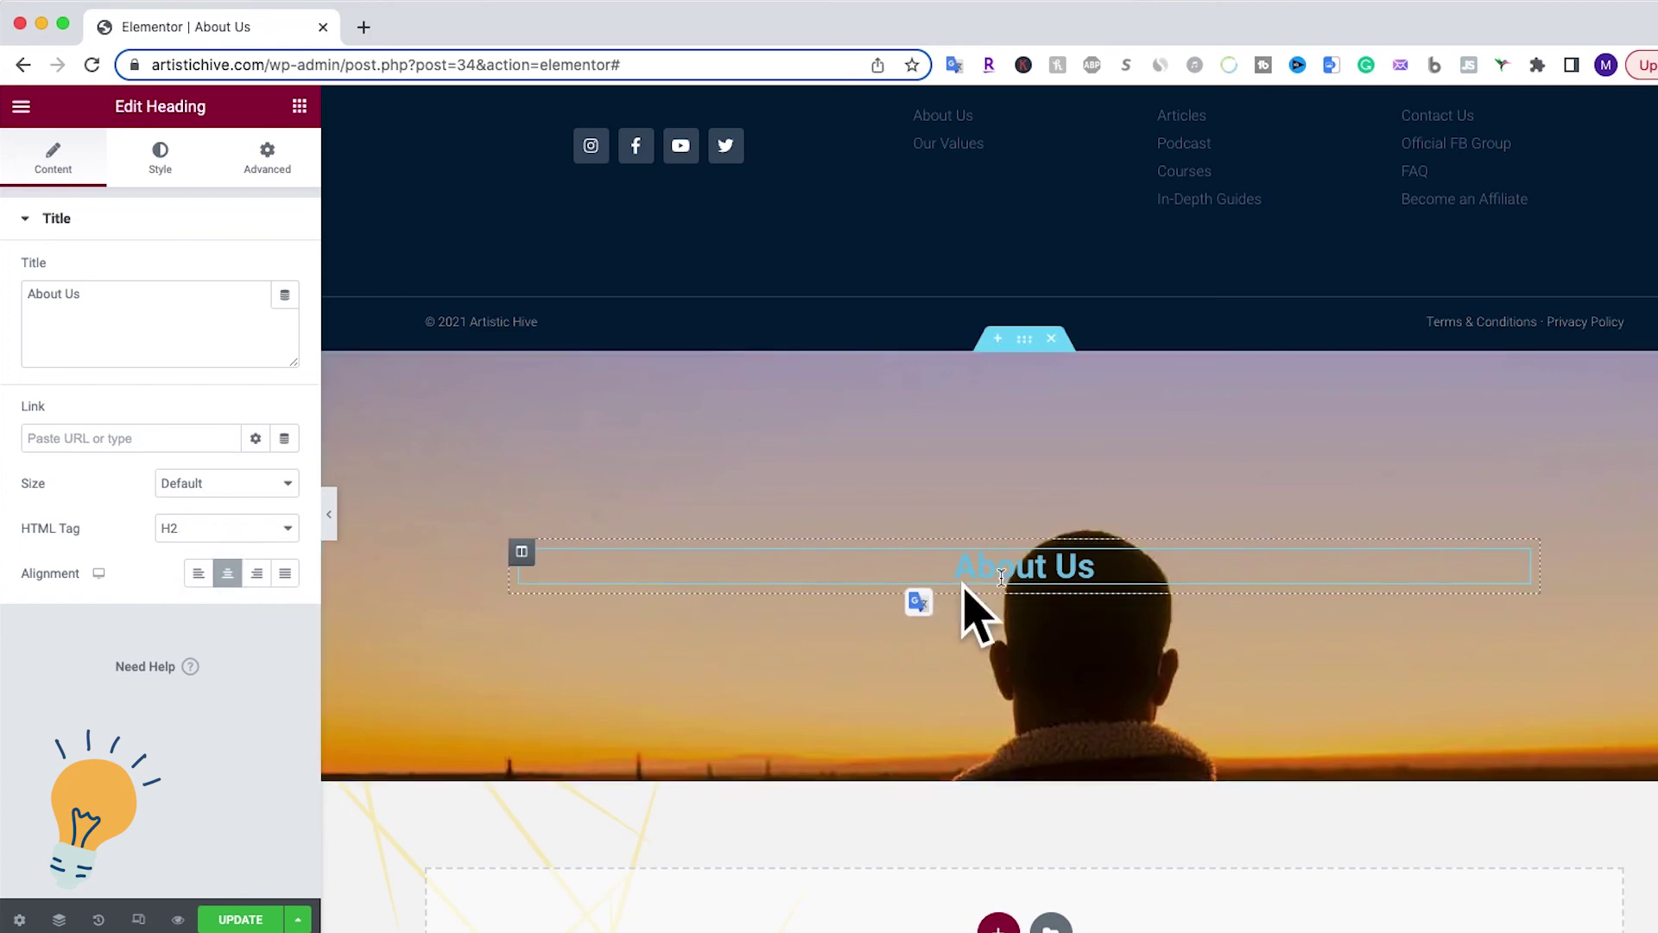
Set the About Us heading's text colour to white (#FFFFFF)
click(160, 158)
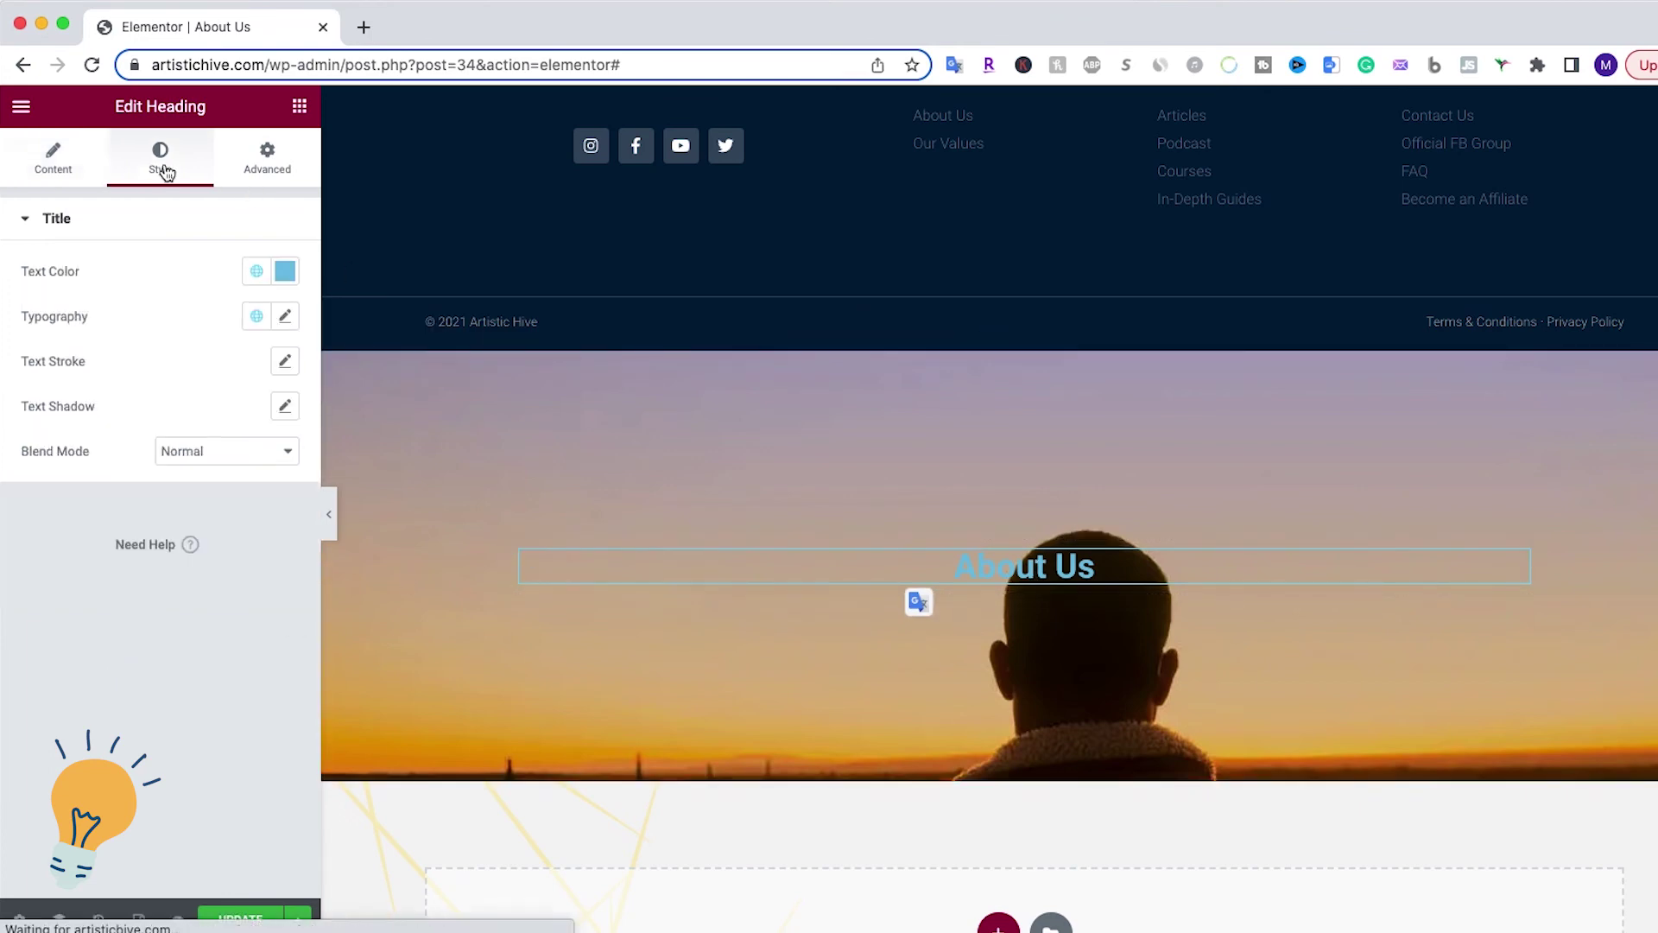
click(285, 271)
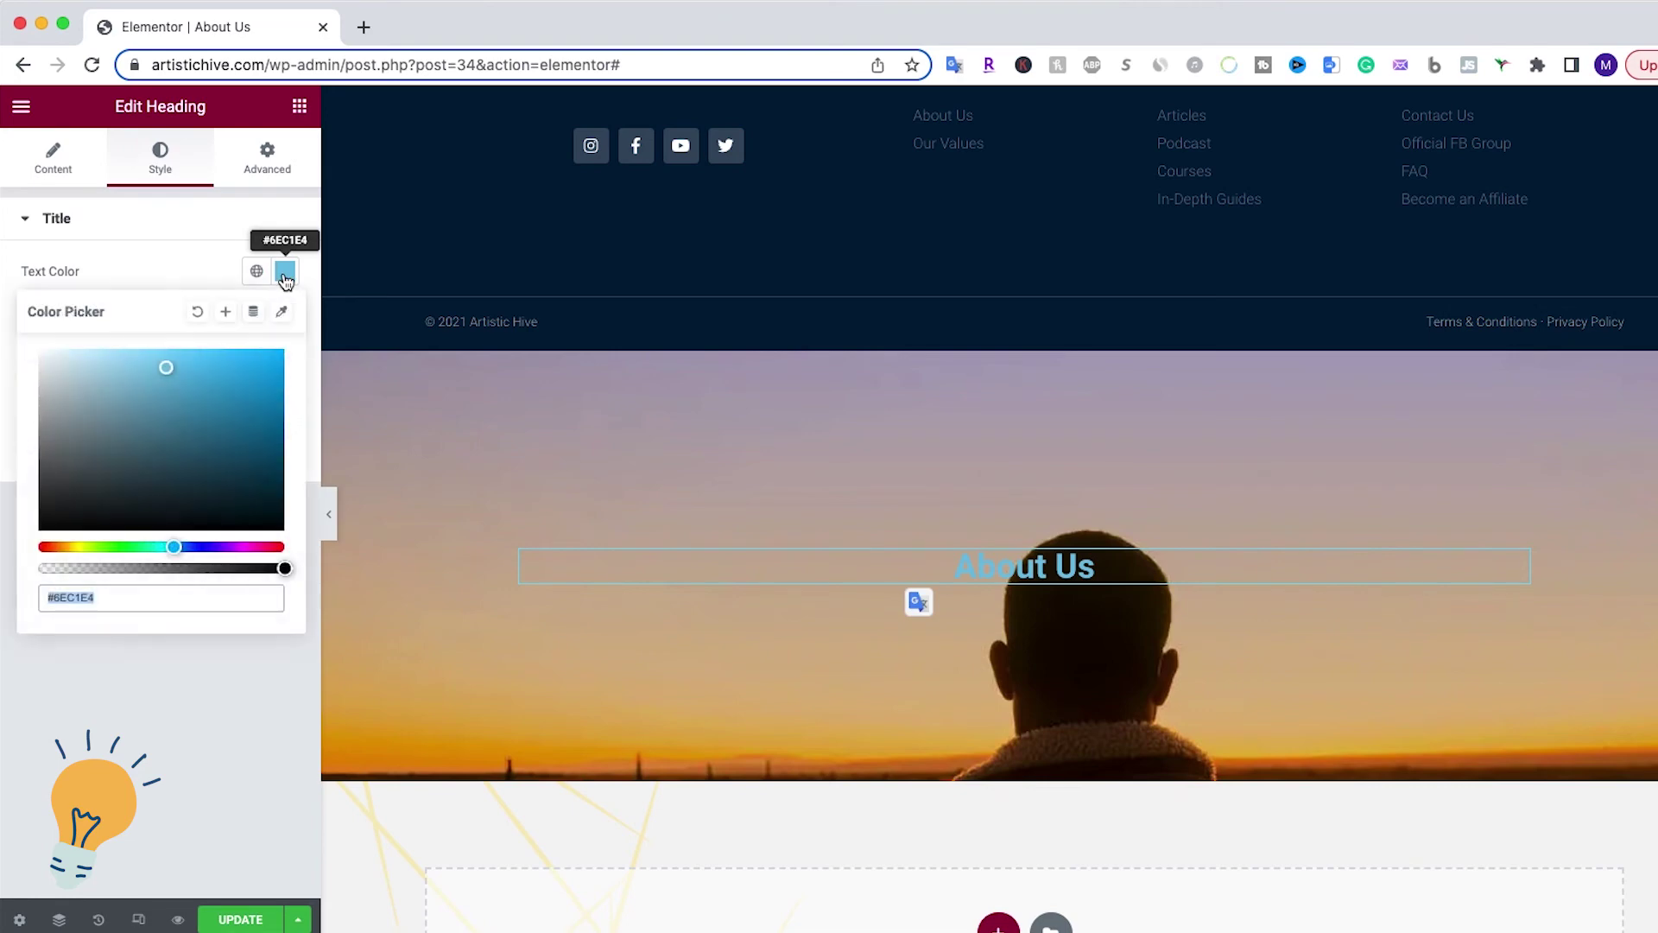
mouse_move(166, 375)
mouse_down()
mouse_move(70, 503)
mouse_move(51, 337)
mouse_up()
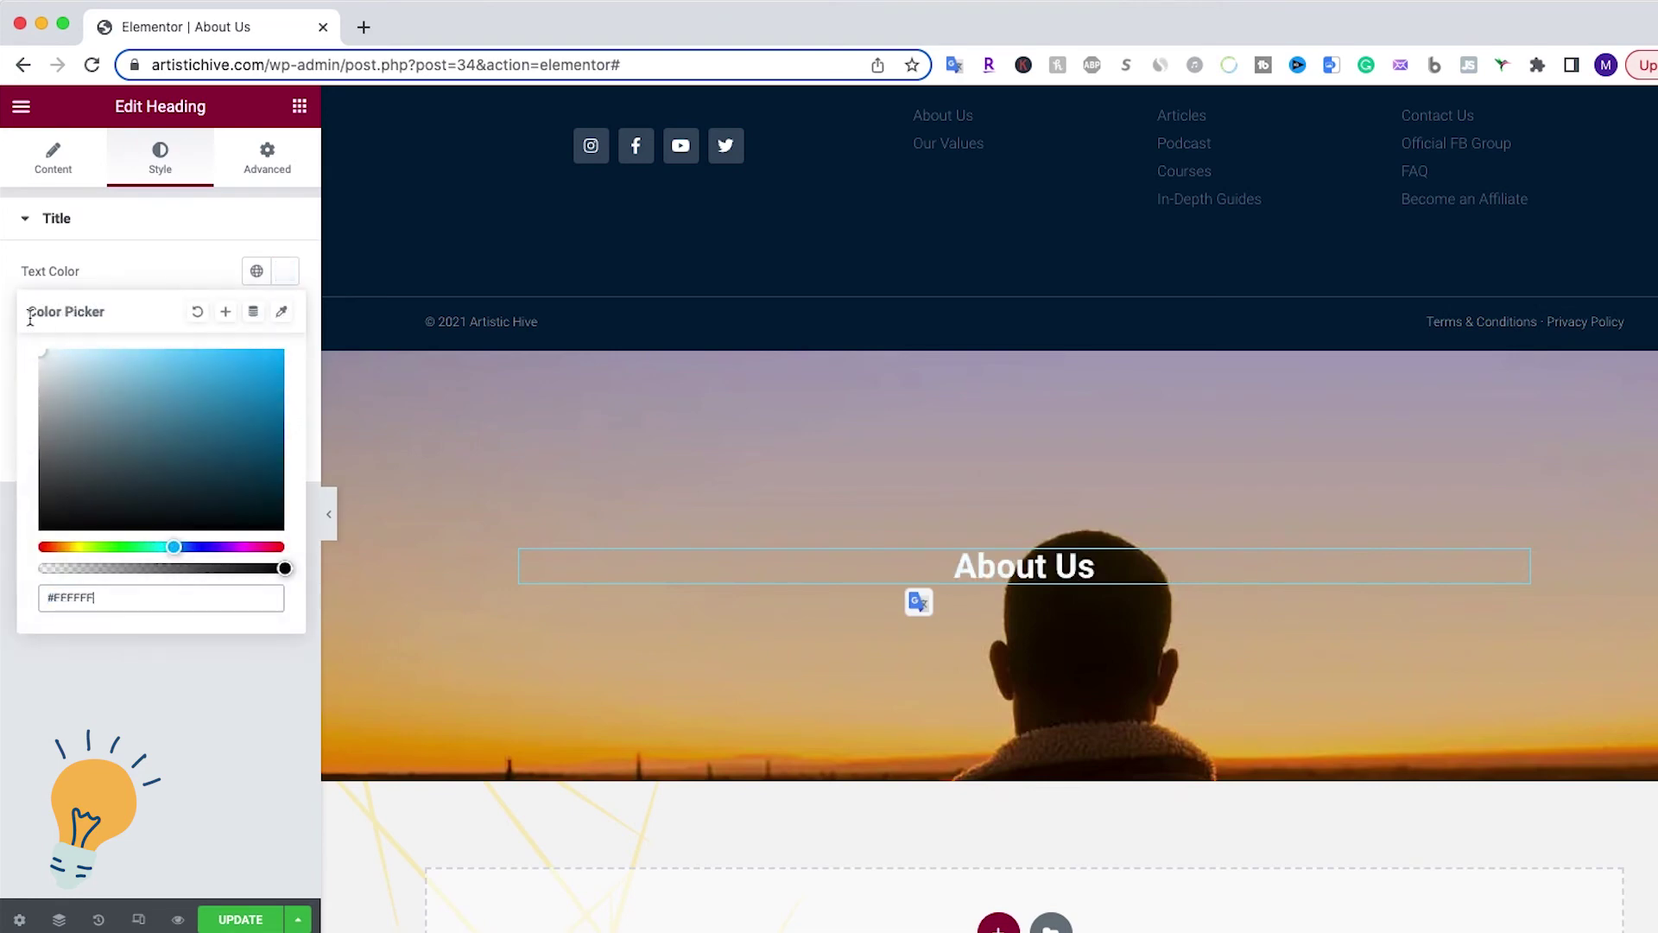
click(151, 259)
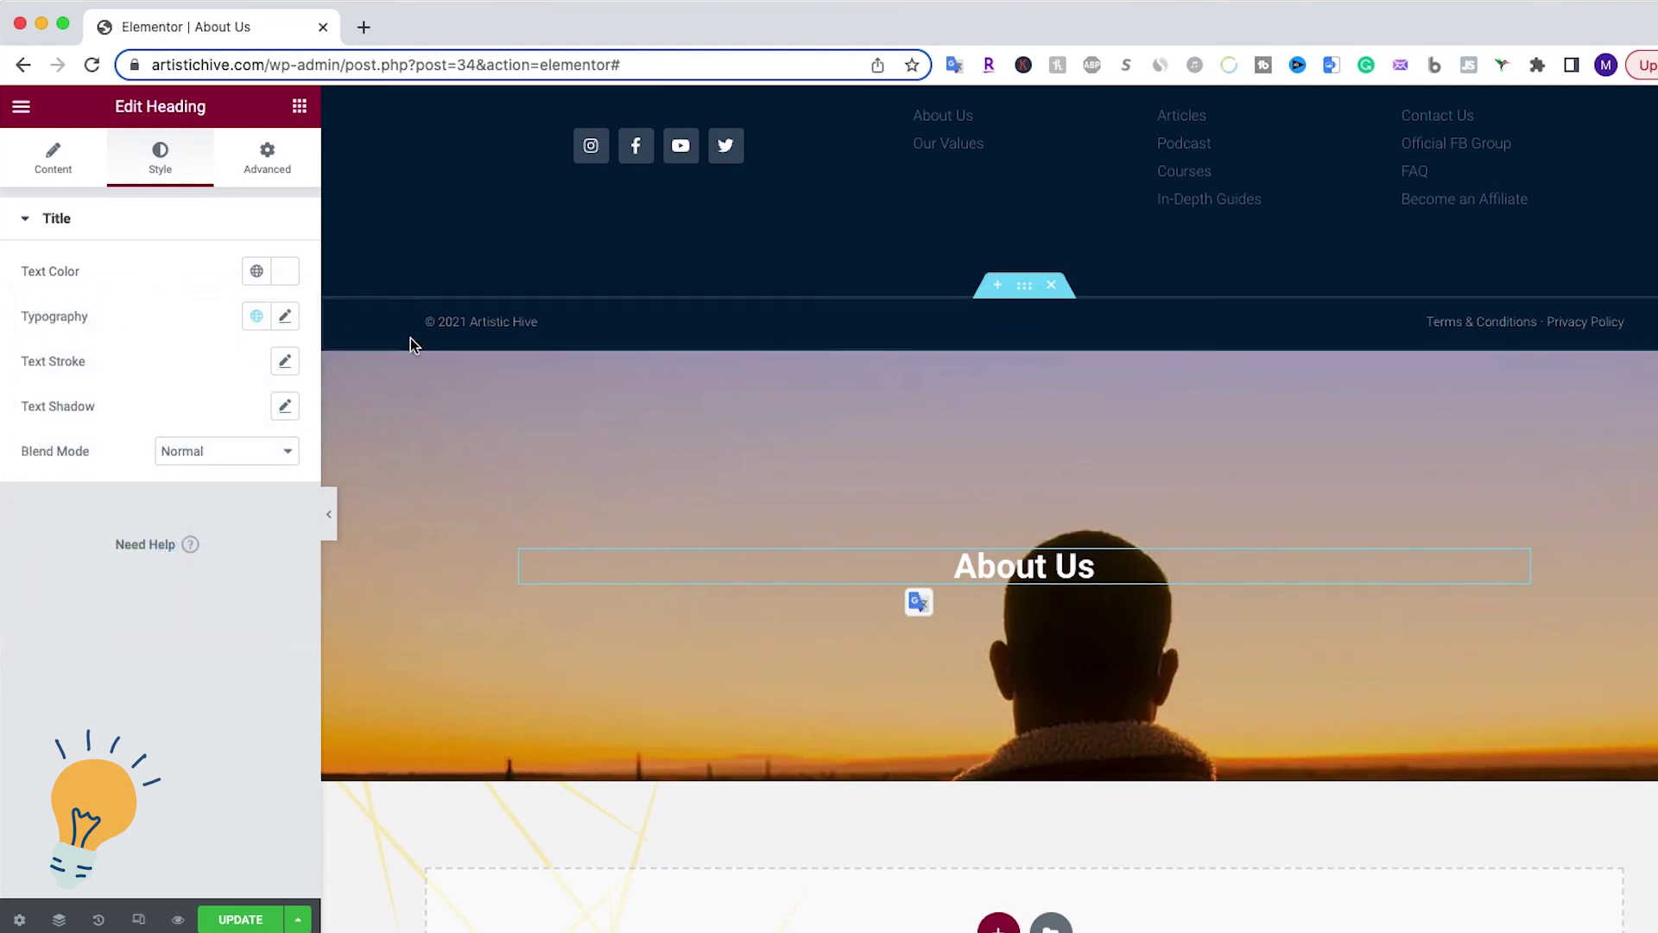
Set the heading typography to 60 px size and 800 weight
click(287, 317)
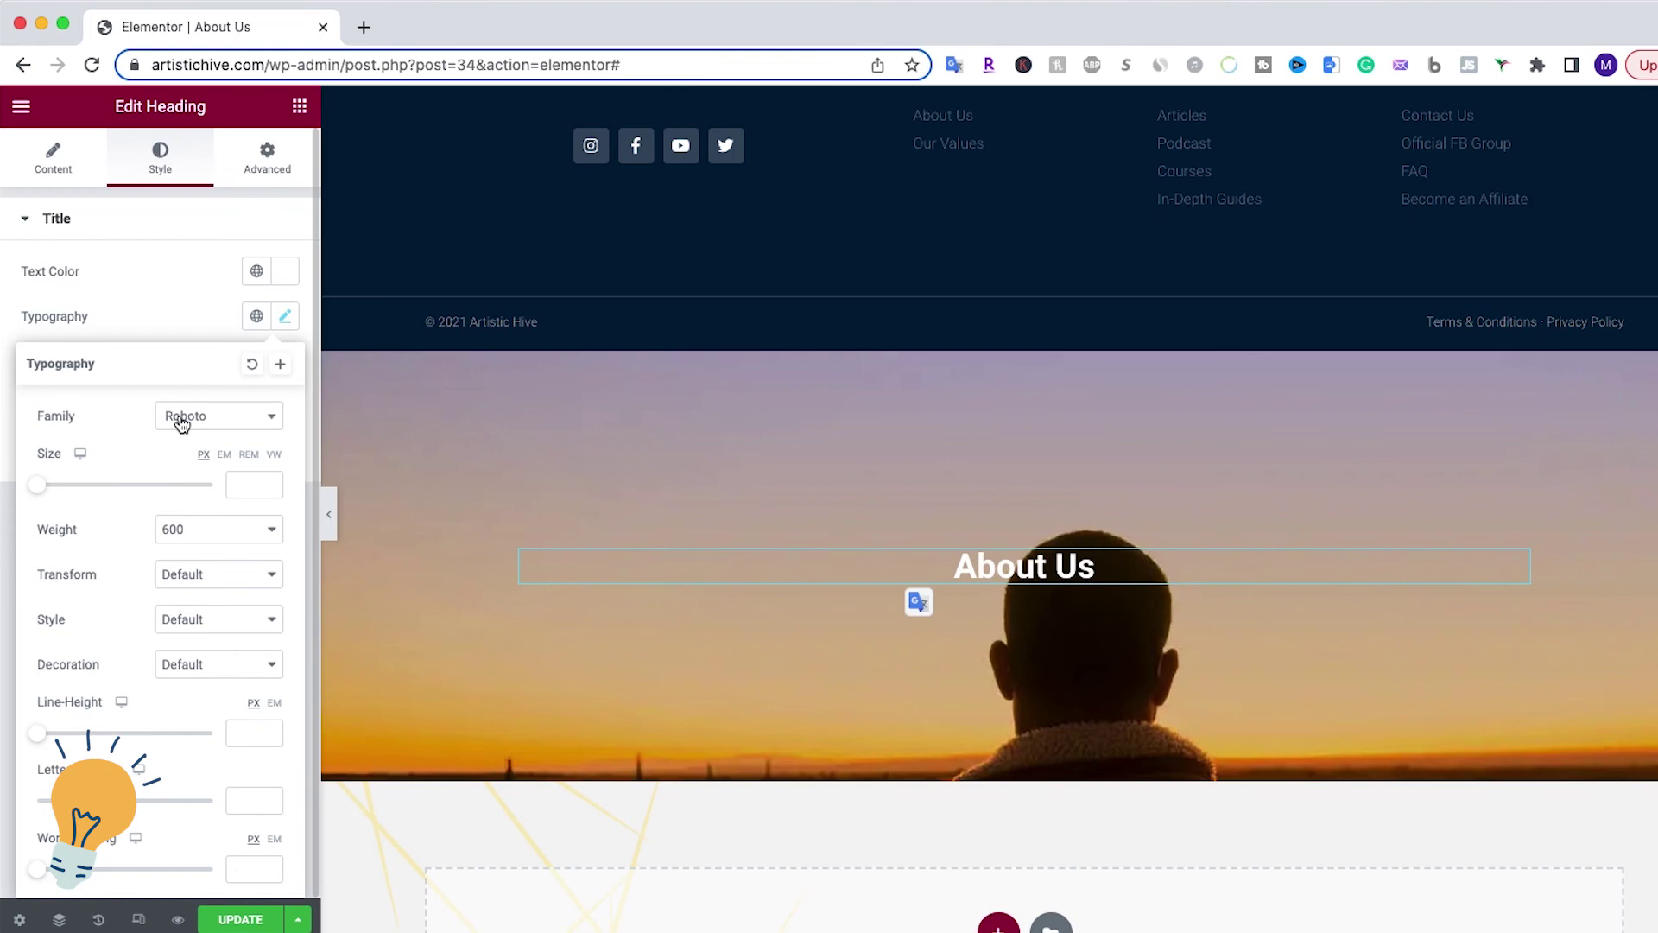
drag(41, 486, 109, 504)
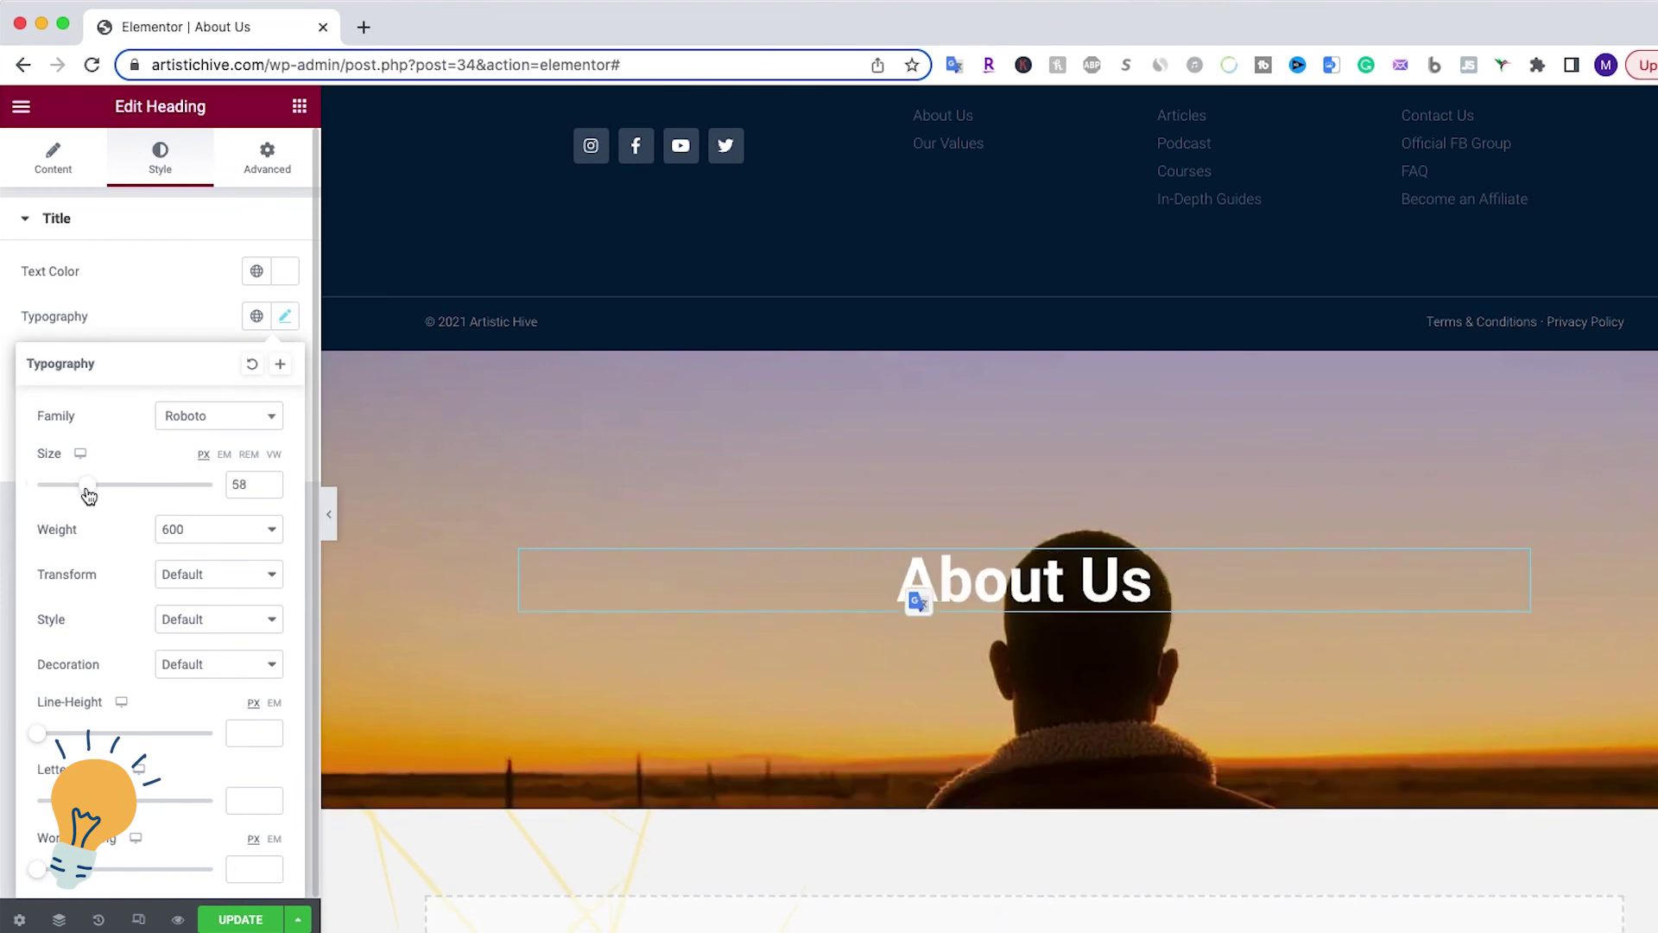
click(217, 528)
click(230, 575)
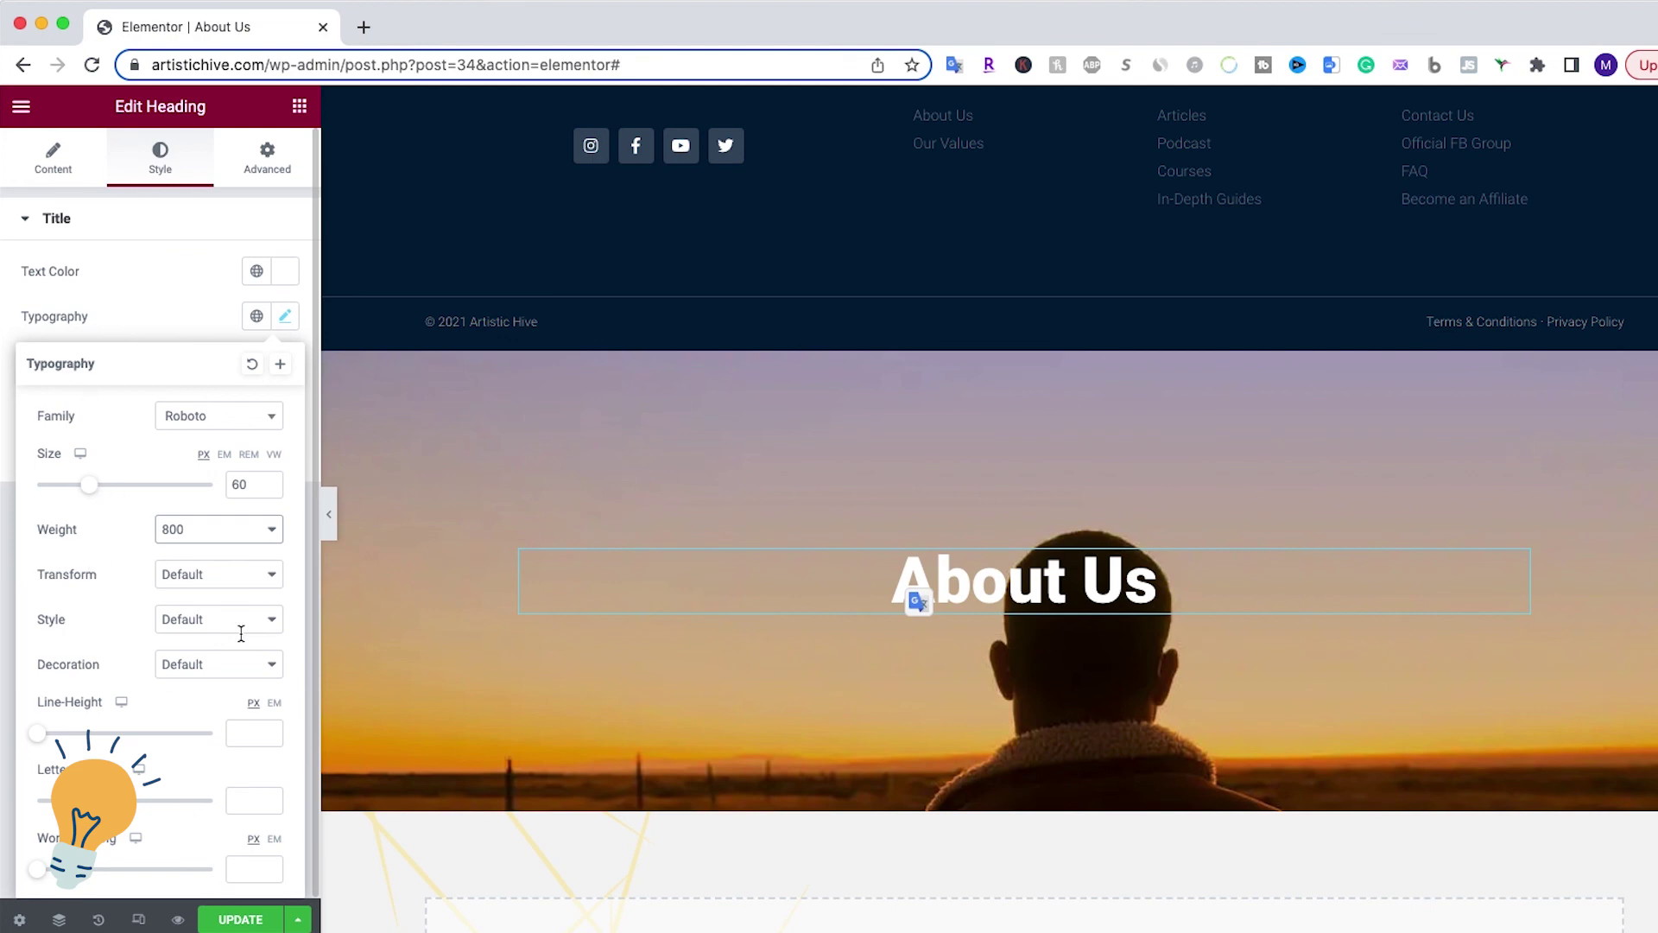
click(185, 291)
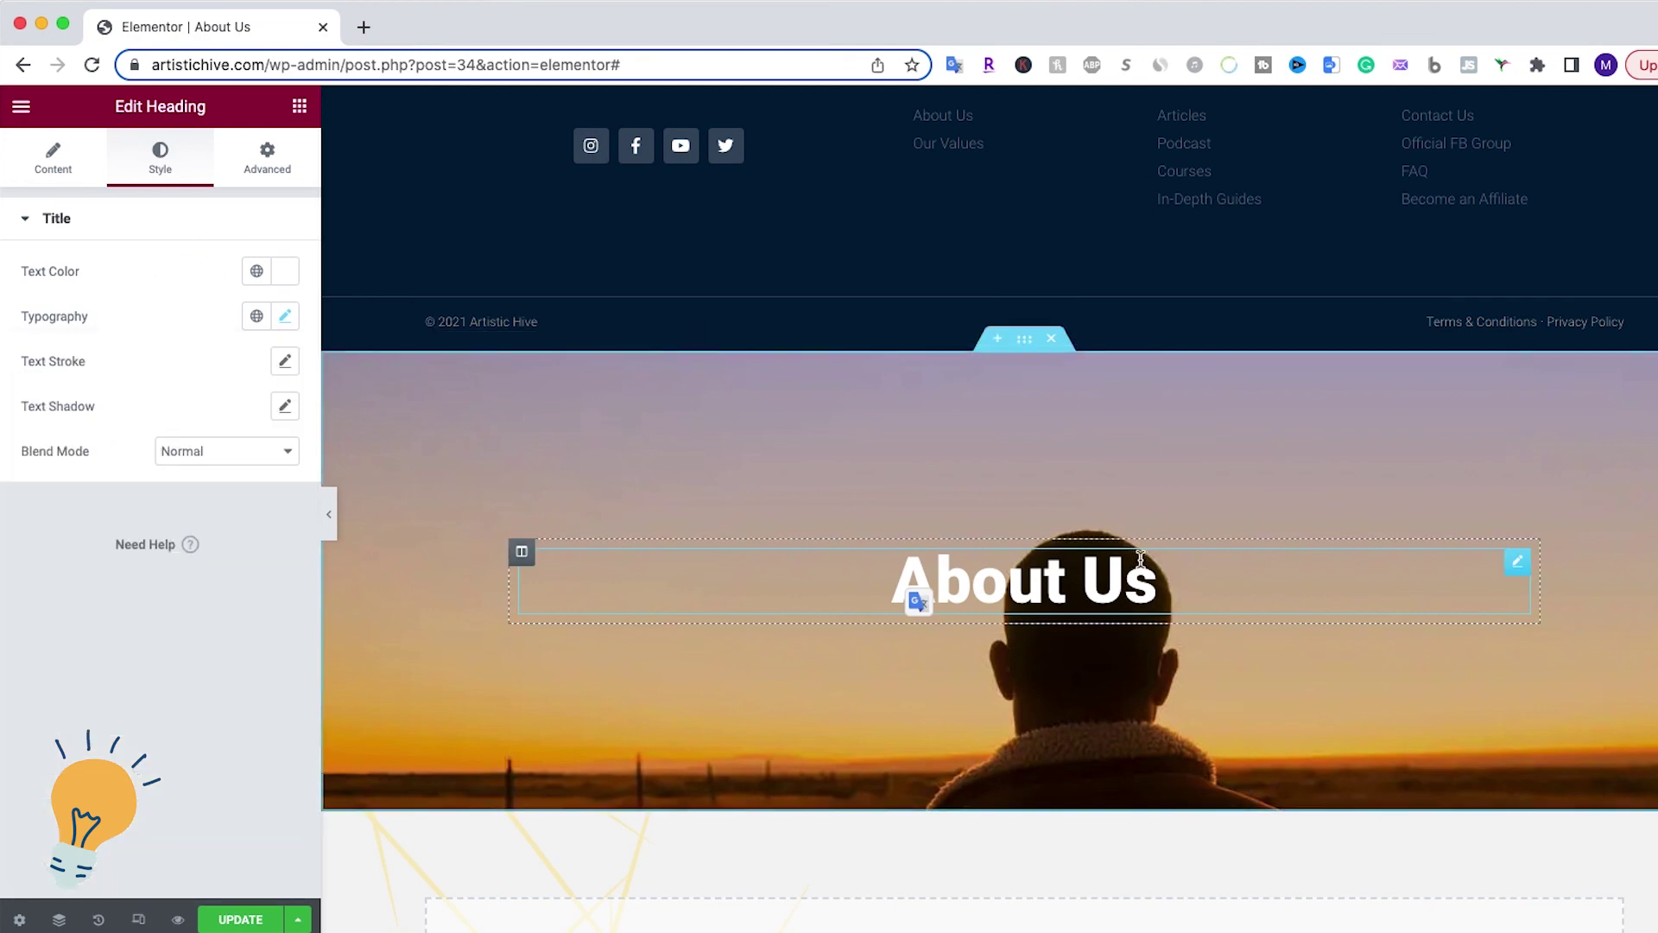